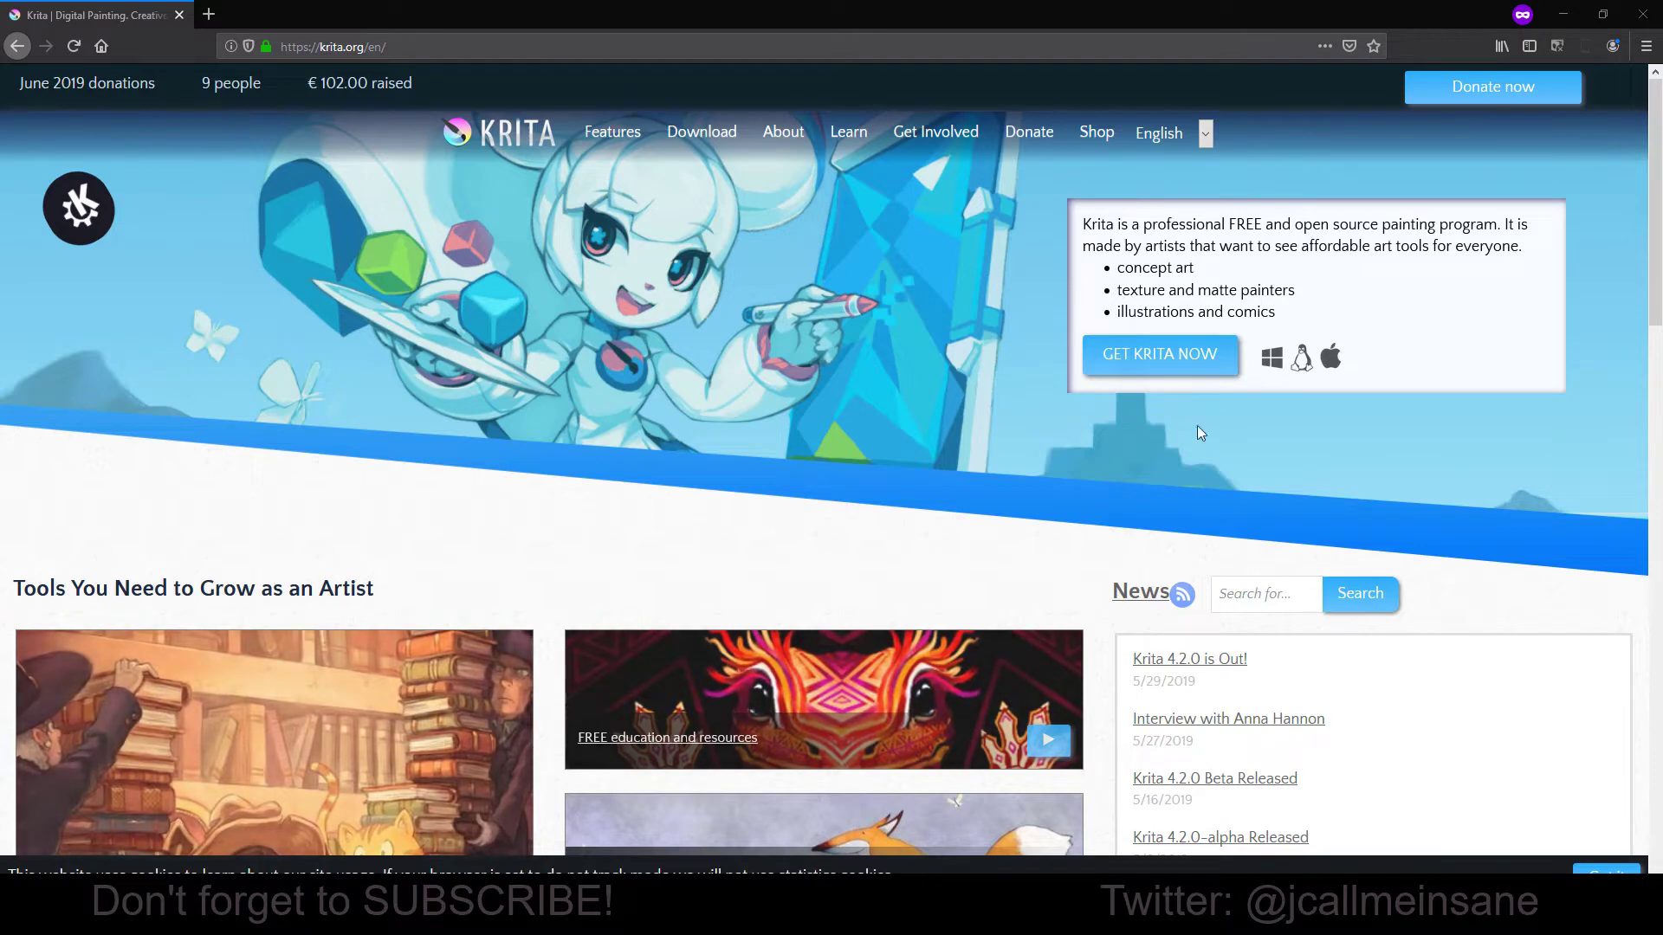
# - Download the 64-bit Windows installer for Krita 4.2.0, save the file and check the browser's downloads
pyautogui.click(1159, 355)
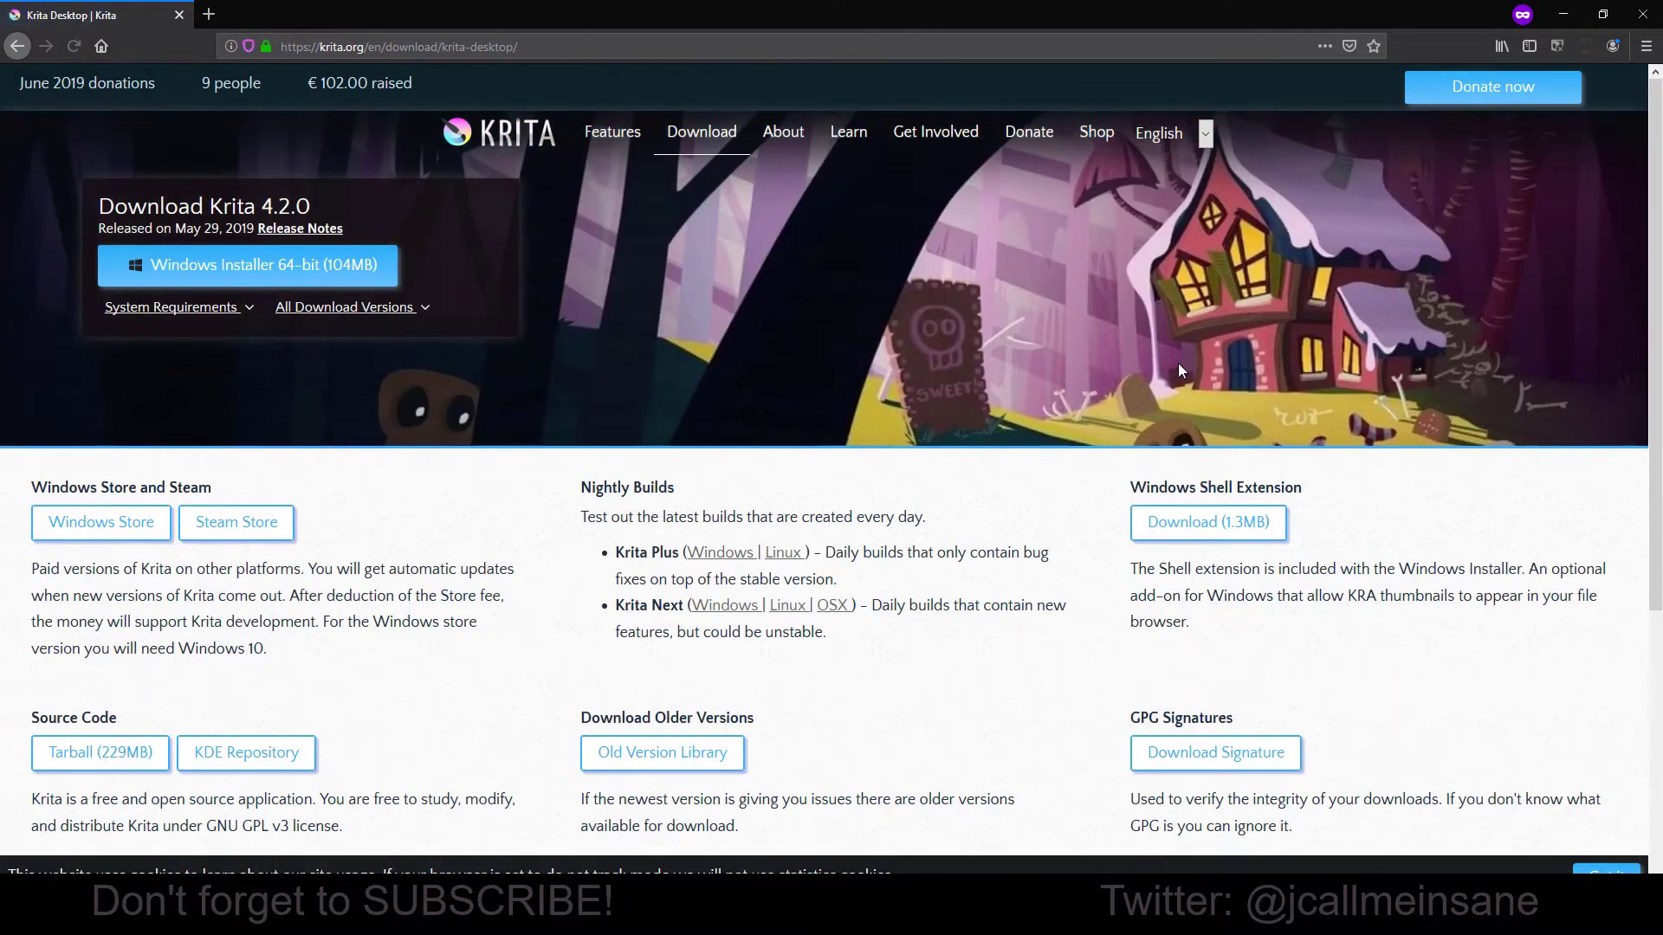
pyautogui.click(193, 265)
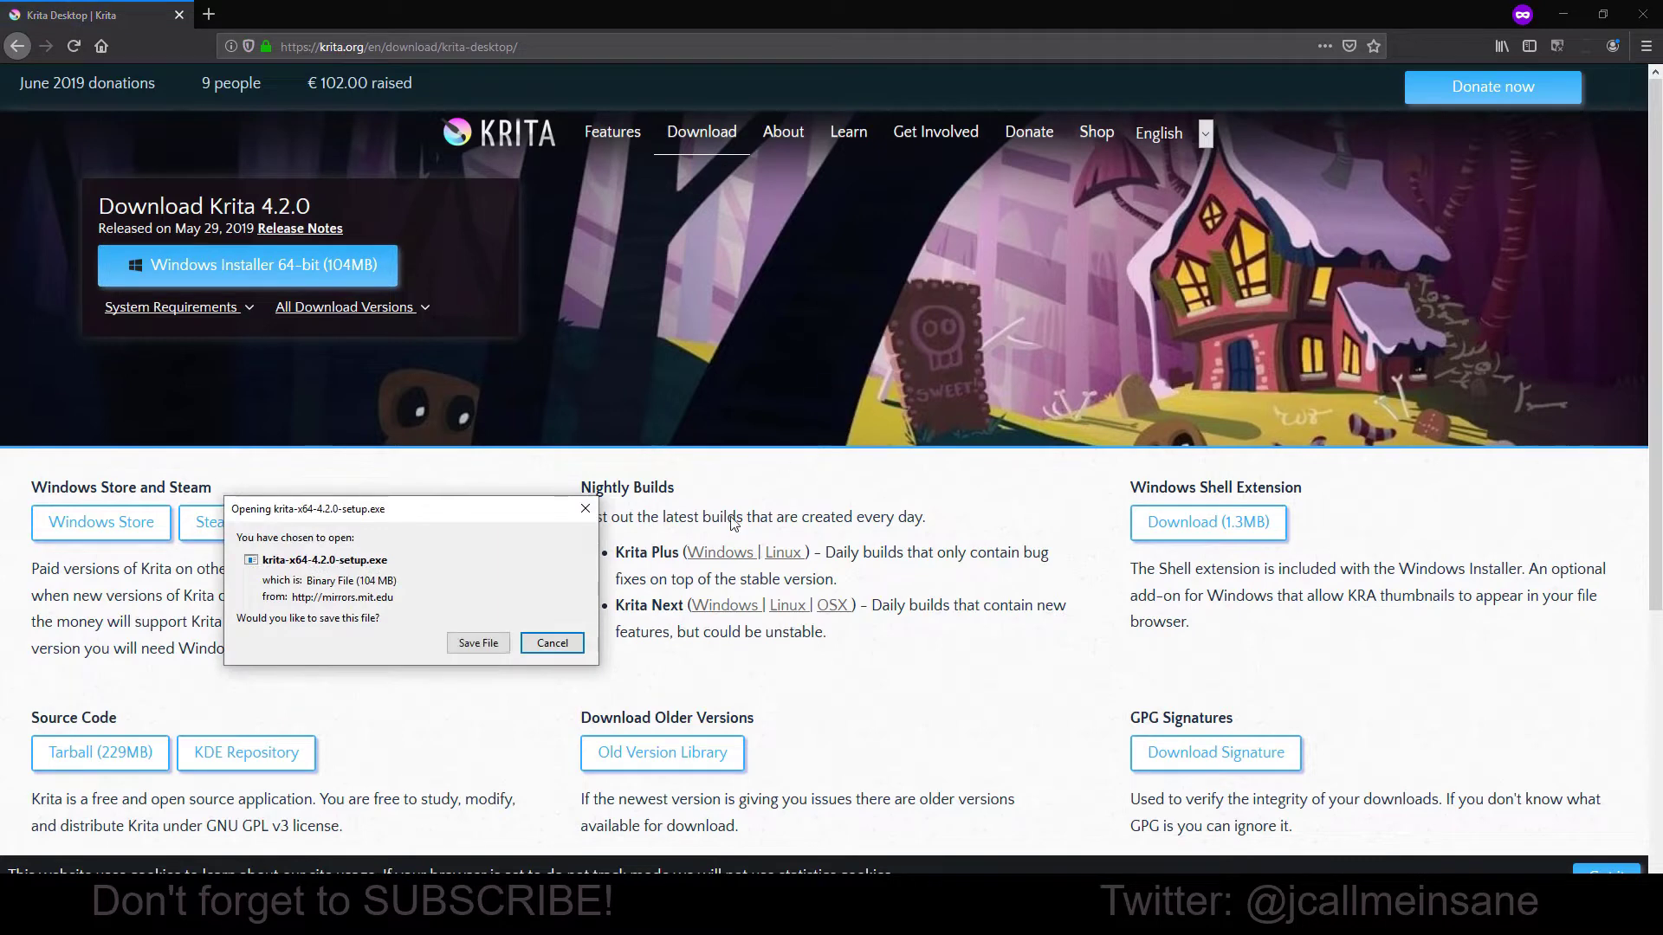
pyautogui.click(478, 644)
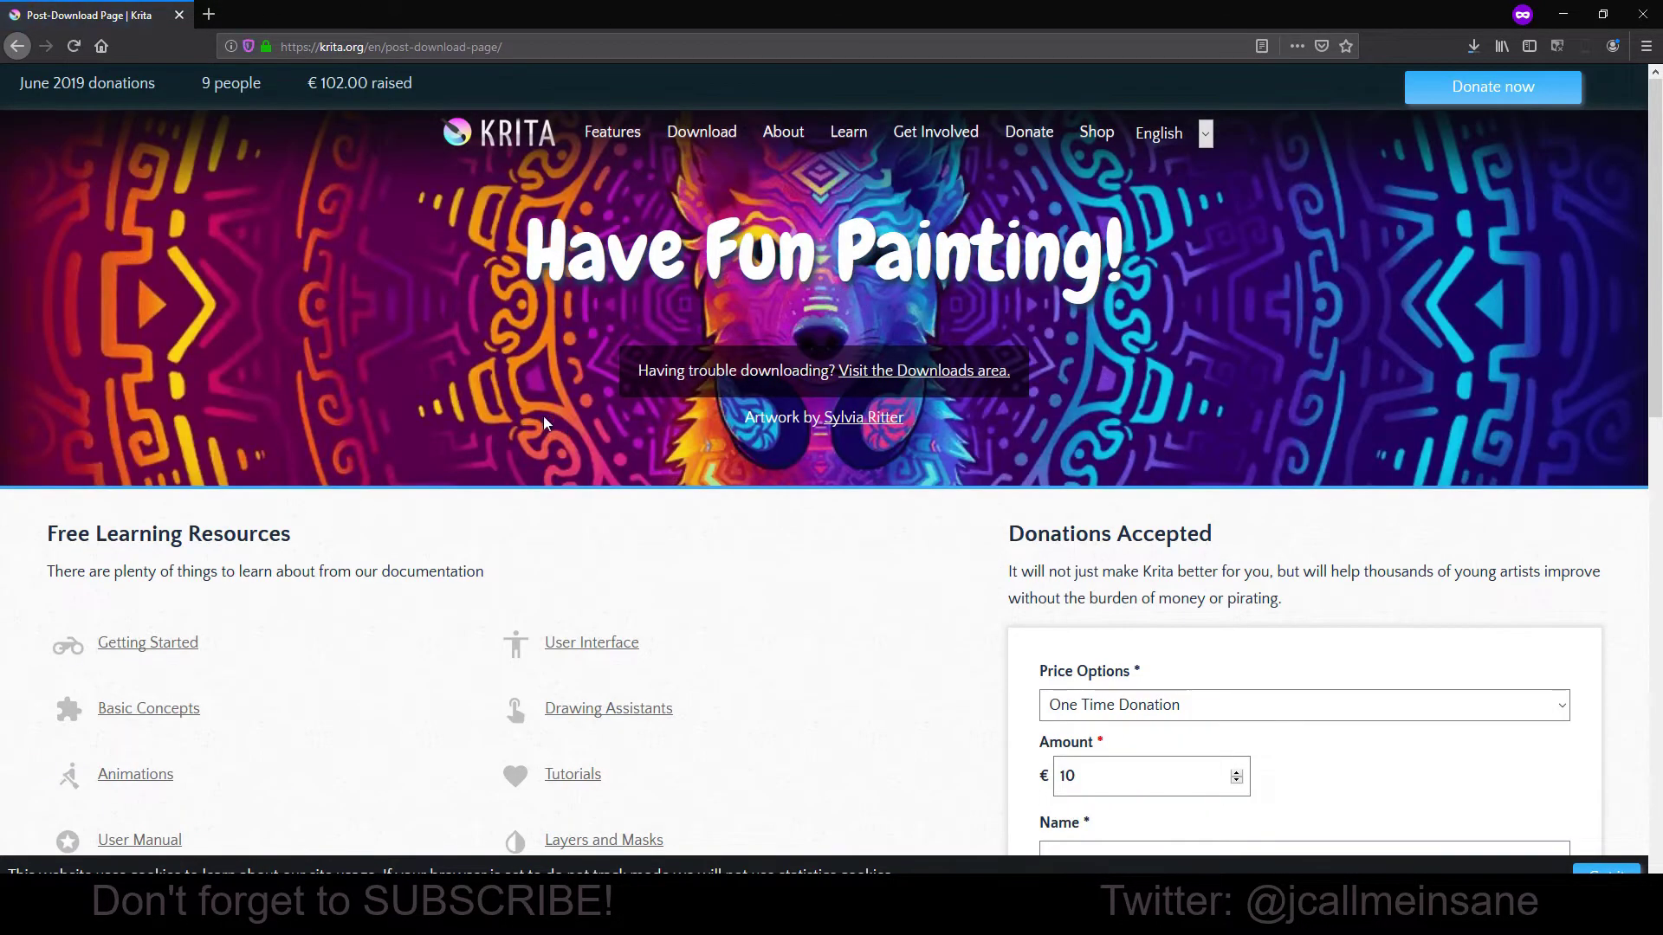
pyautogui.click(1474, 46)
pyautogui.click(1414, 248)
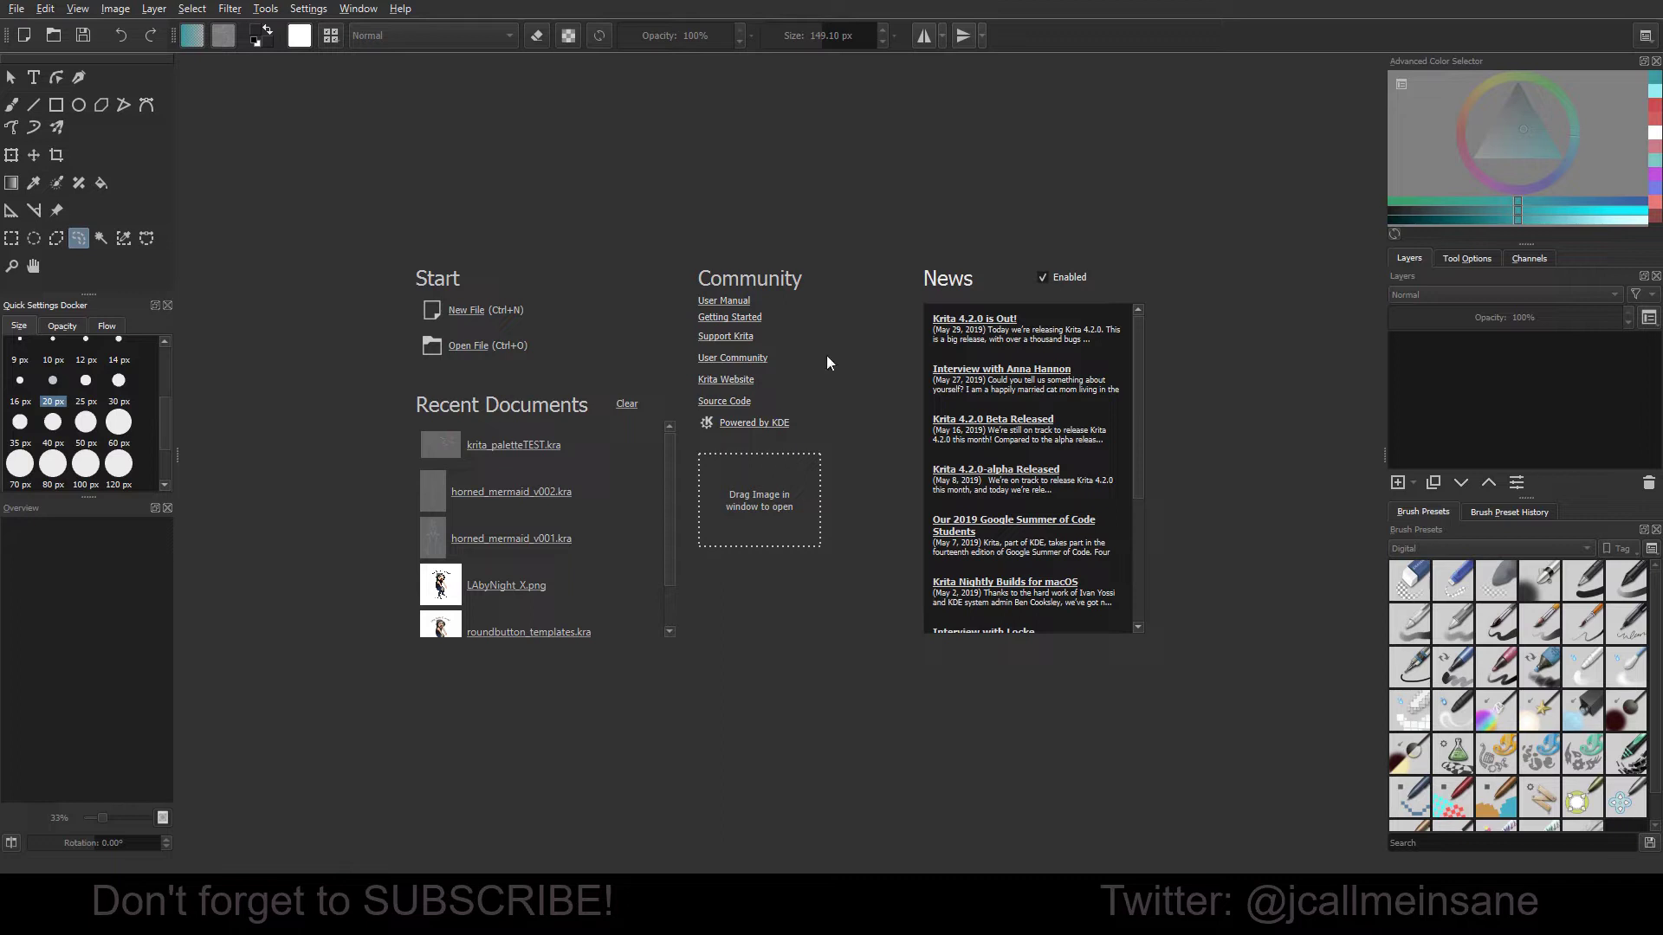
# - Switch to Krita, open its configuration and look through the General, Keyboard Shortcuts, Canvas Input and Display settings
pyautogui.click(18, 11)
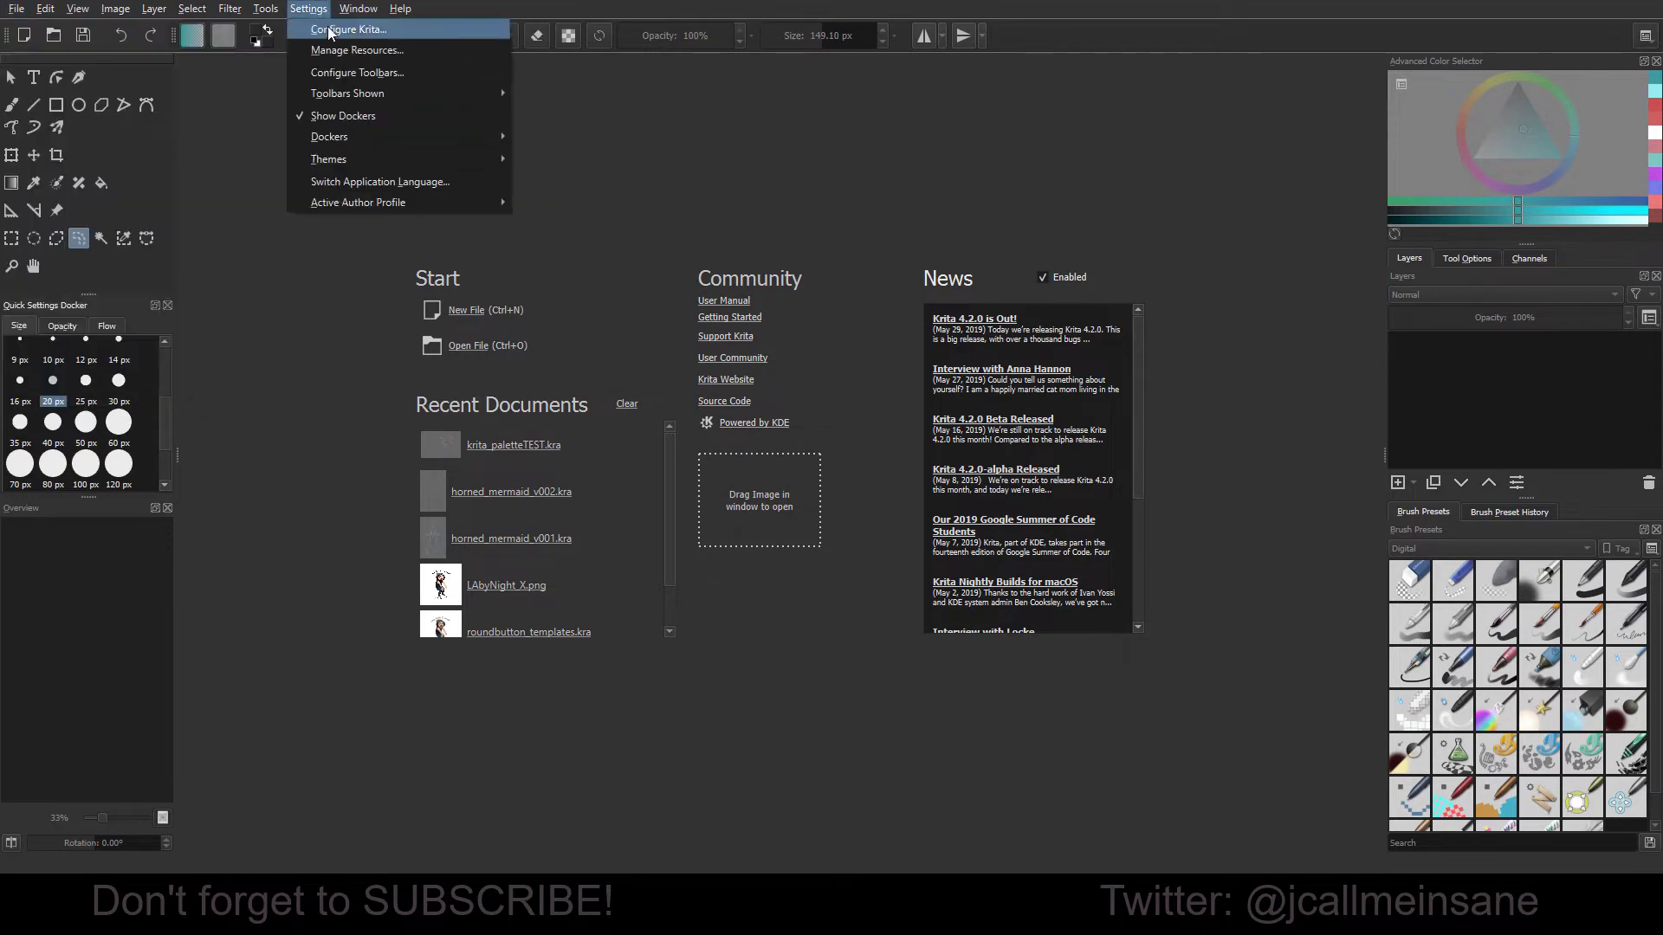
pyautogui.click(347, 207)
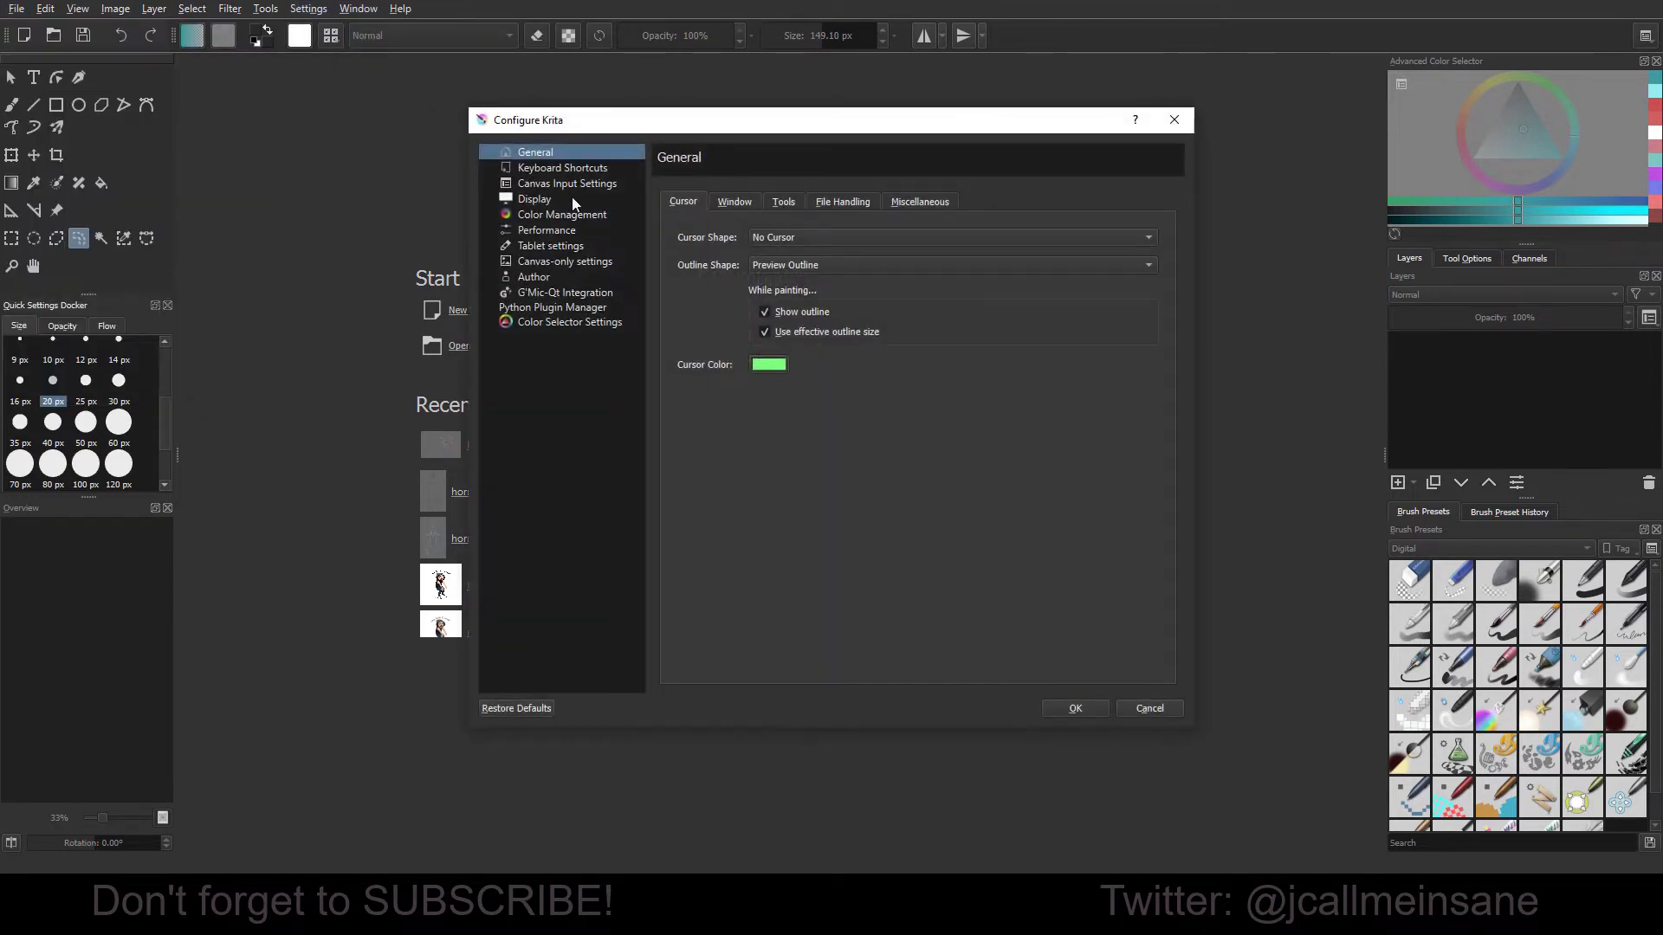
pyautogui.click(739, 204)
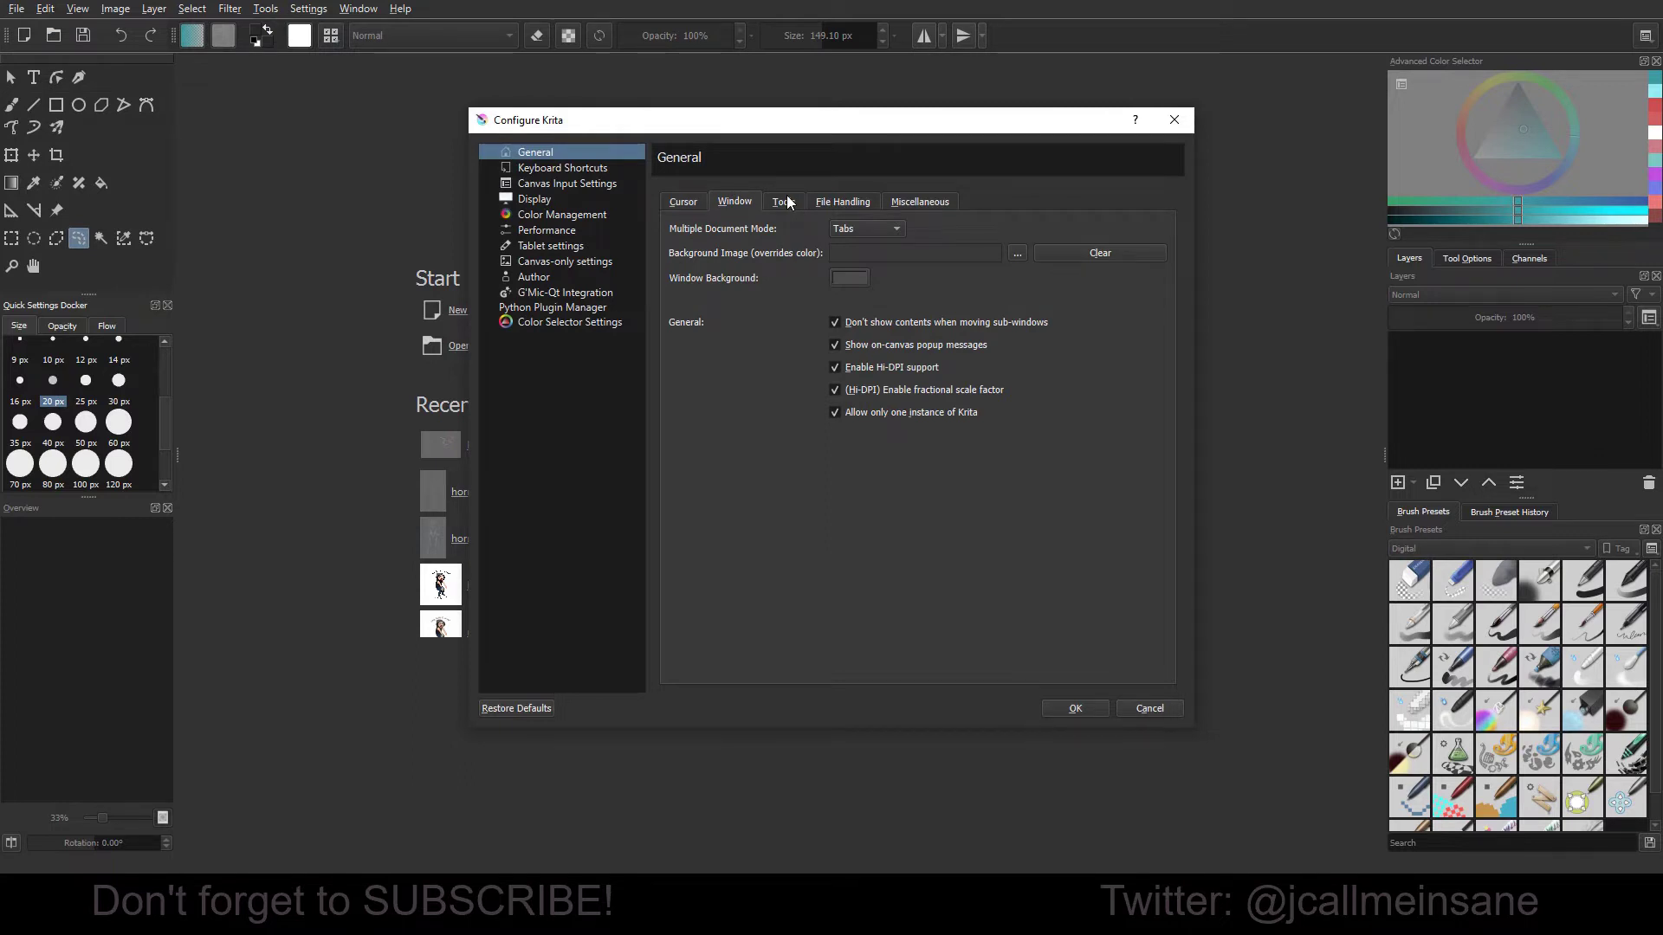
pyautogui.click(783, 201)
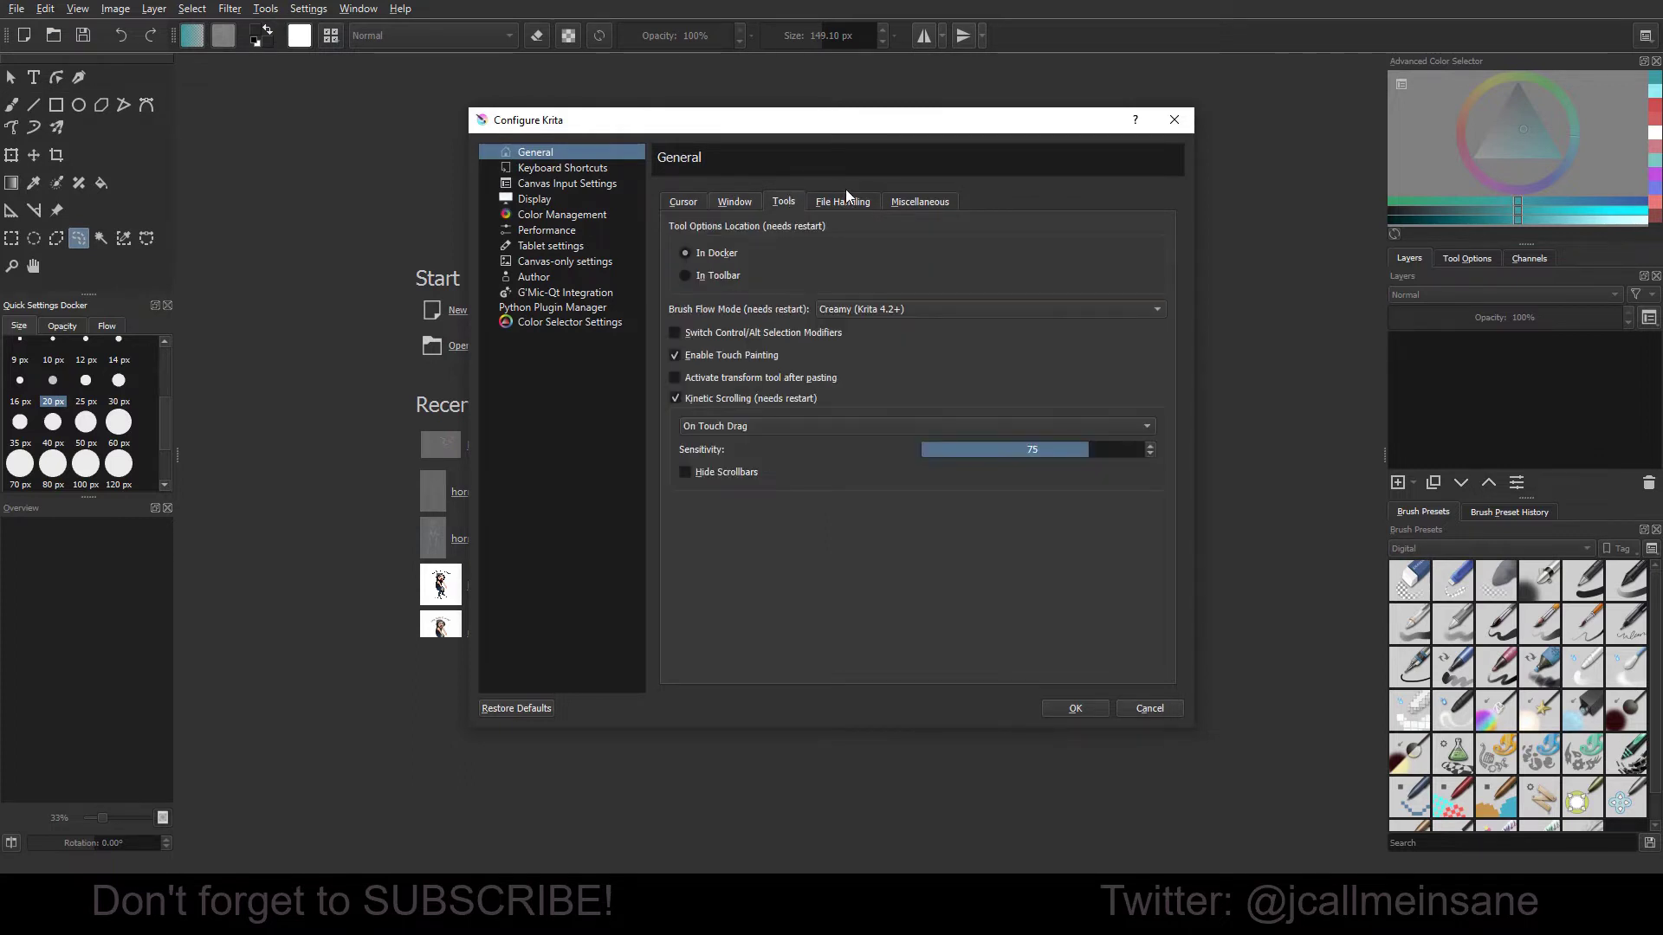
pyautogui.click(846, 202)
pyautogui.click(953, 201)
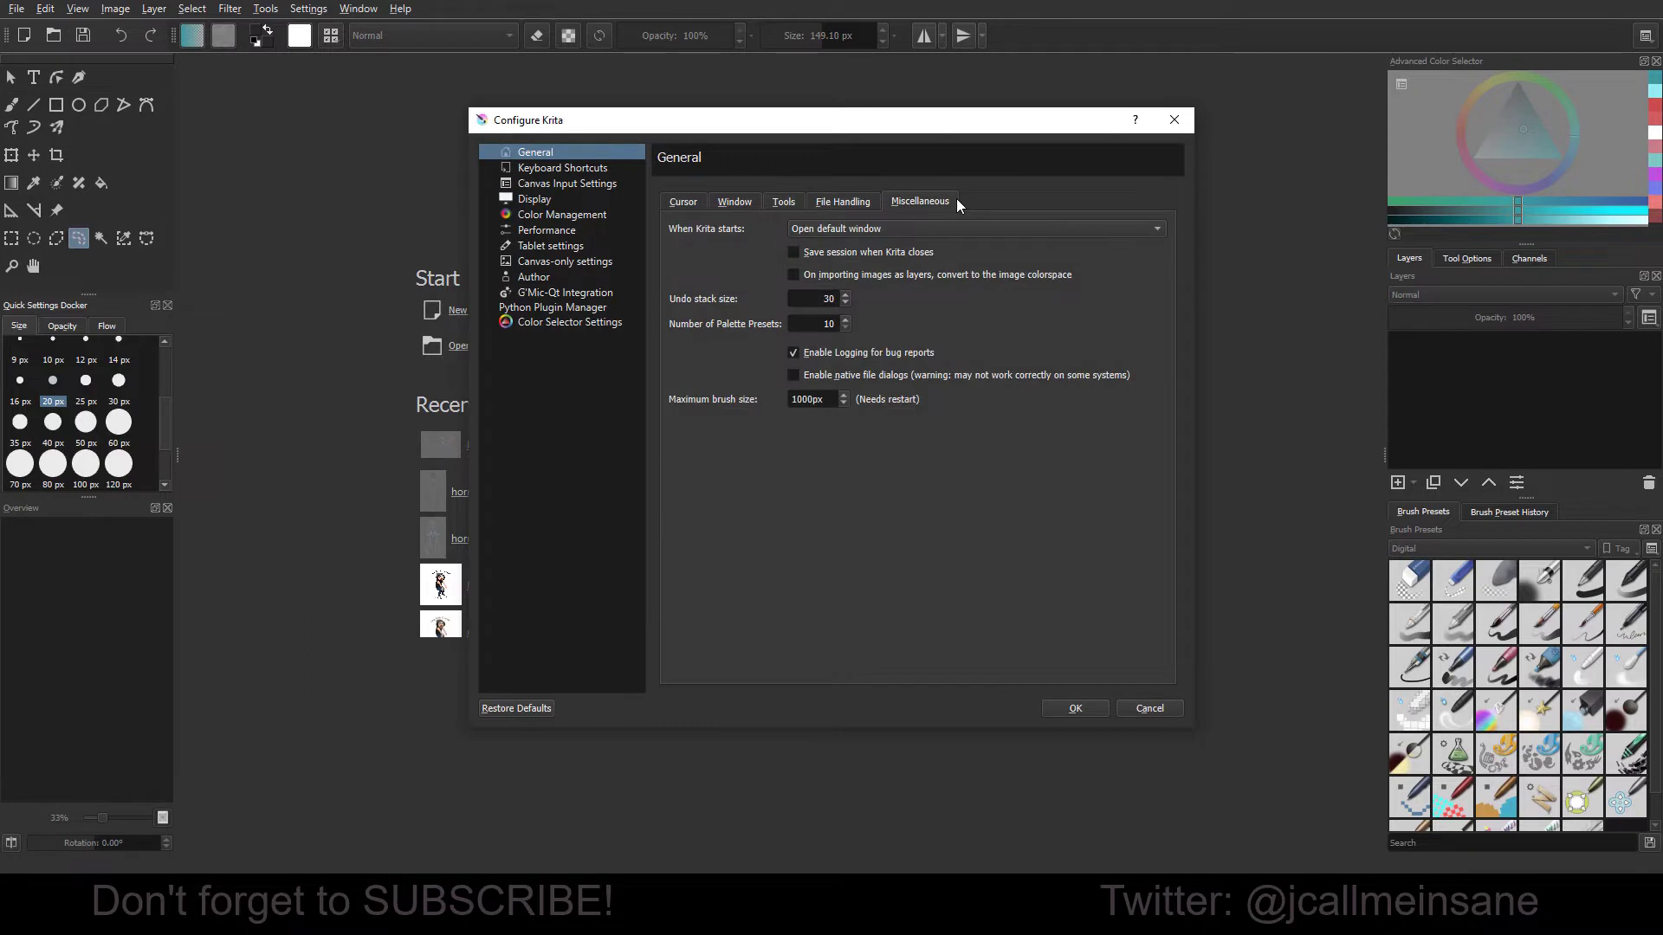
pyautogui.click(550, 169)
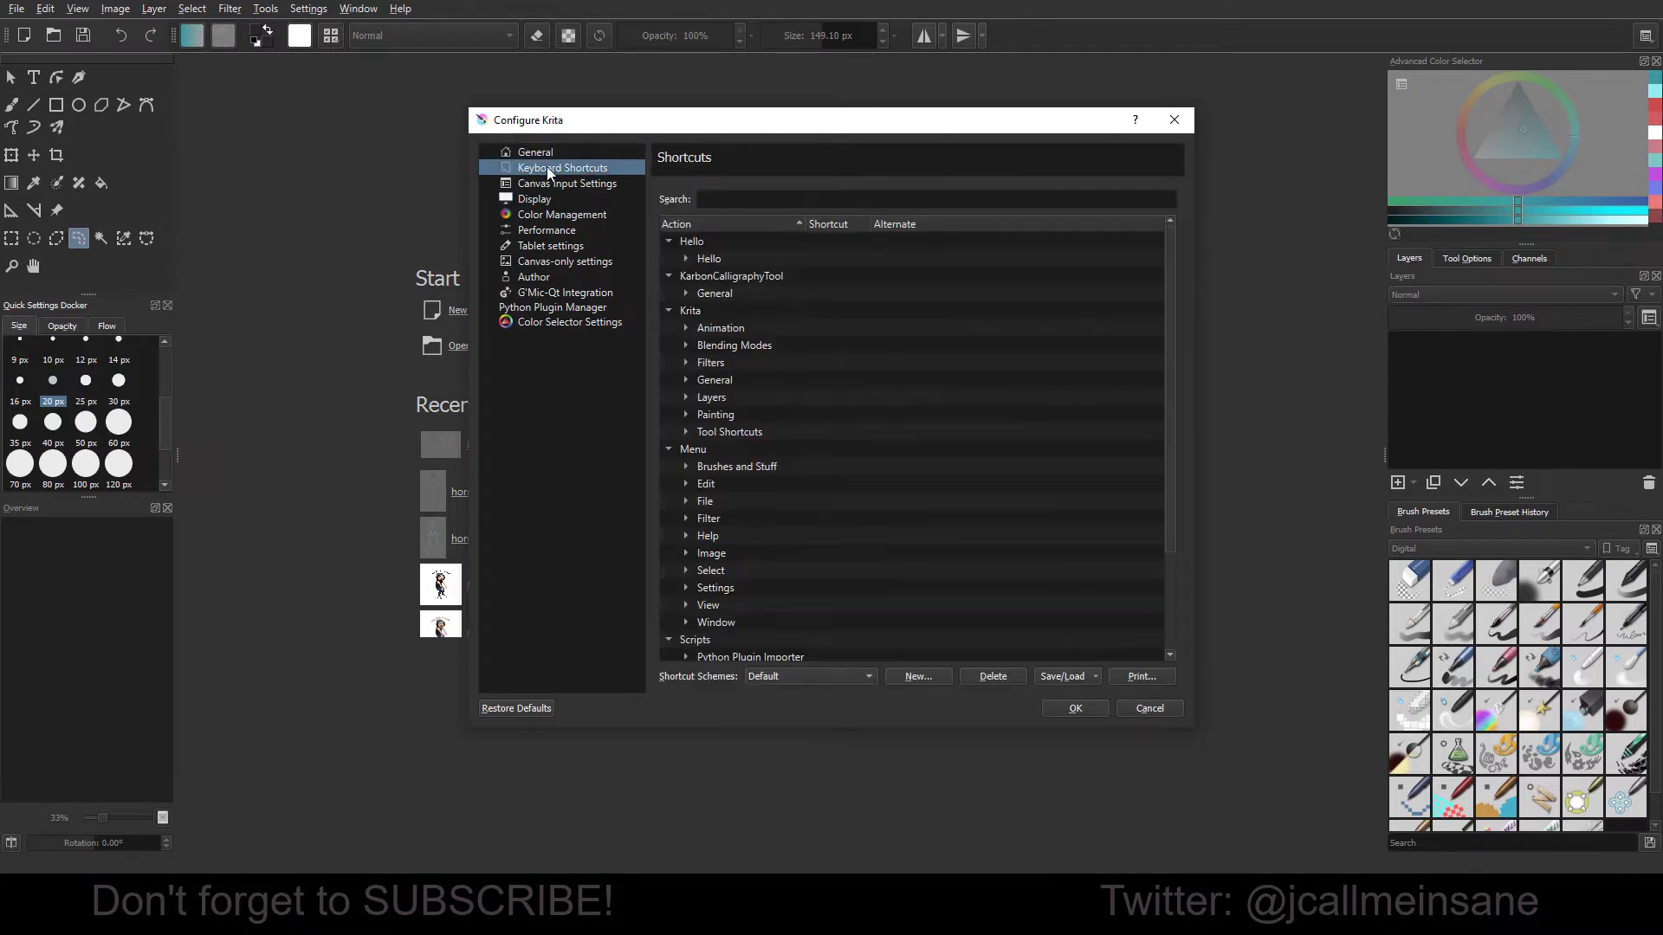
pyautogui.click(551, 183)
pyautogui.click(545, 199)
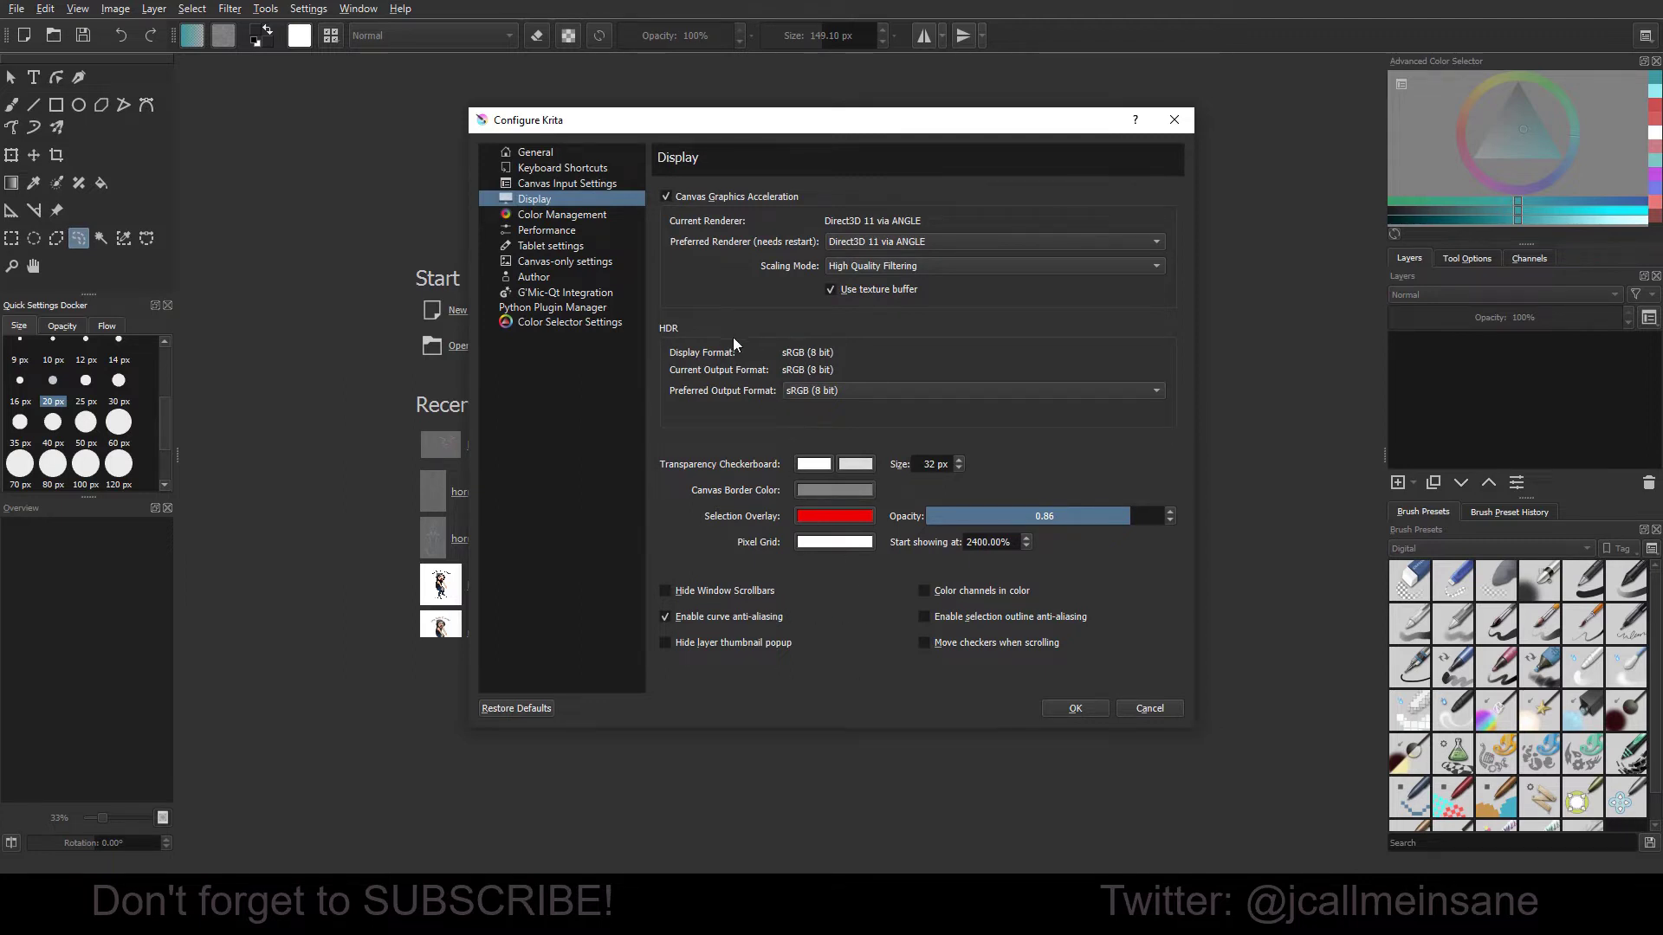
# - Try the Rec. 2020 PQ (10 bit) and Rec. 709 Linear (16 bit) preferred HDR output formats and return to sRGB (8 bit)
pyautogui.click(811, 393)
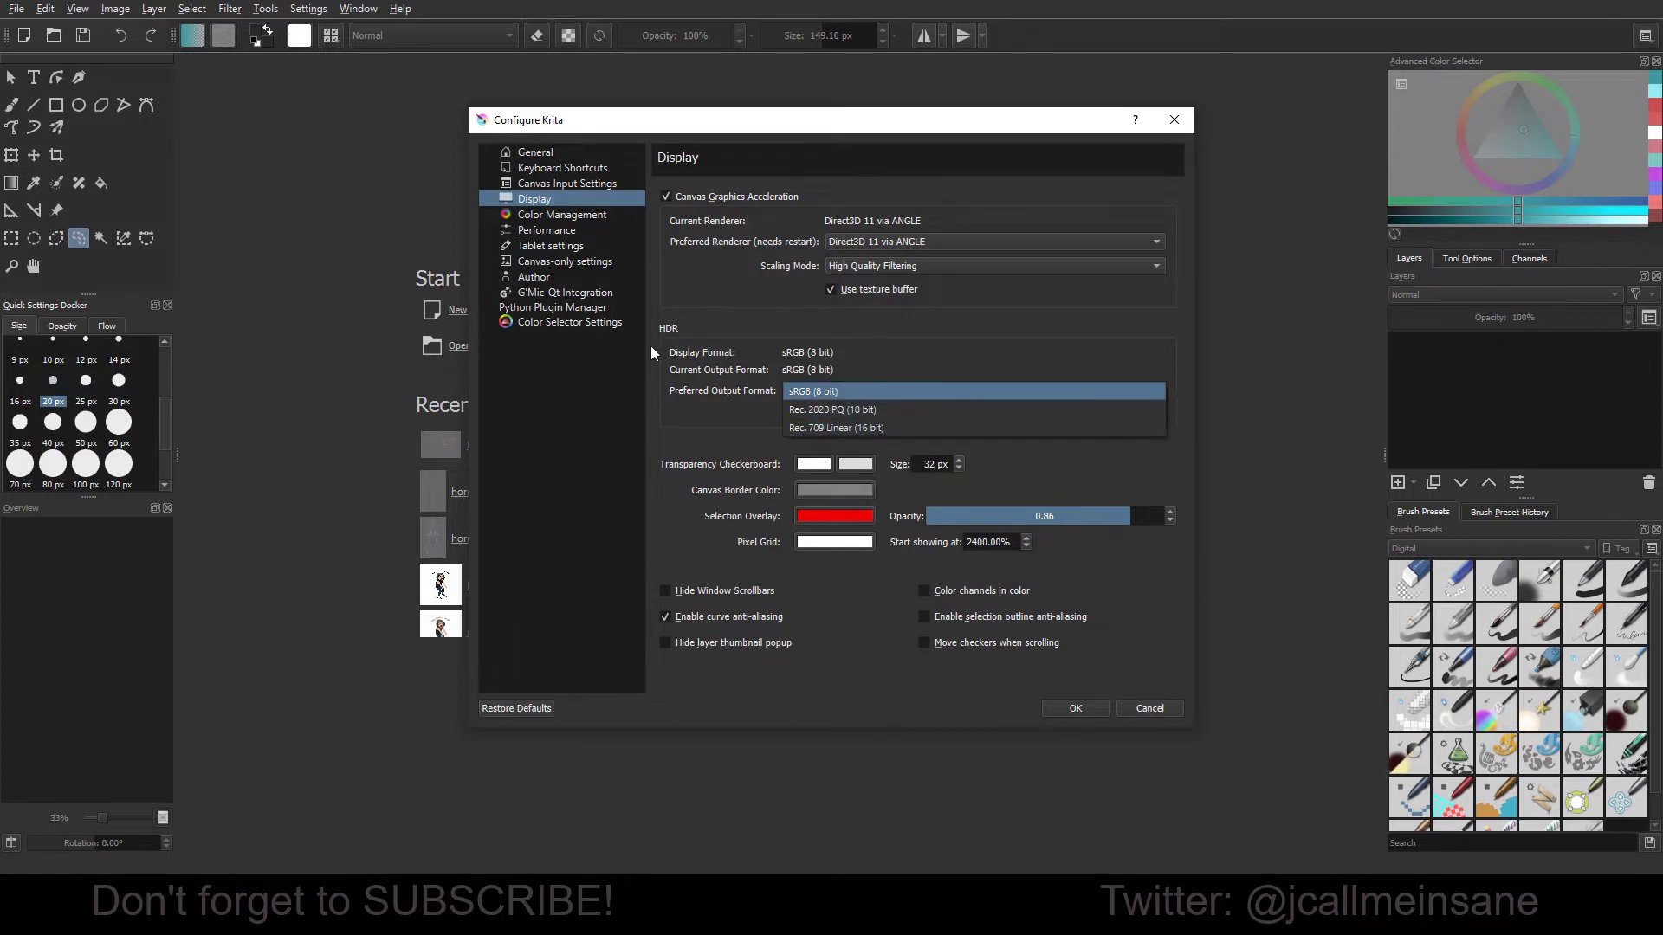
pyautogui.click(825, 407)
pyautogui.click(883, 388)
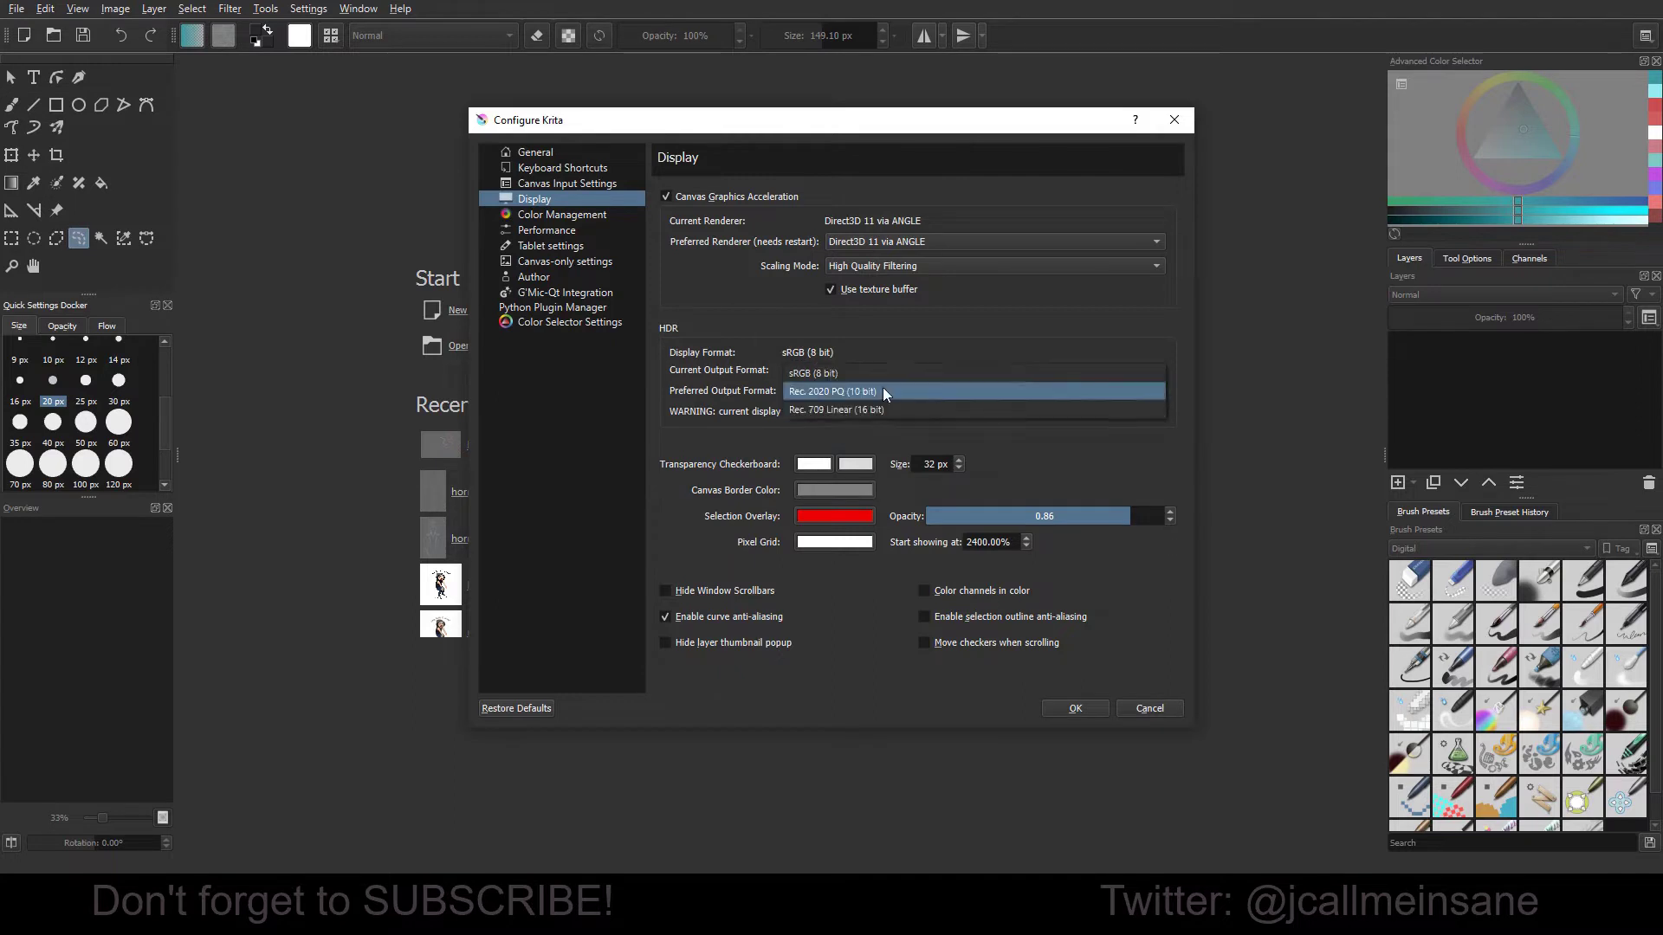
pyautogui.click(878, 411)
pyautogui.click(896, 387)
pyautogui.click(891, 358)
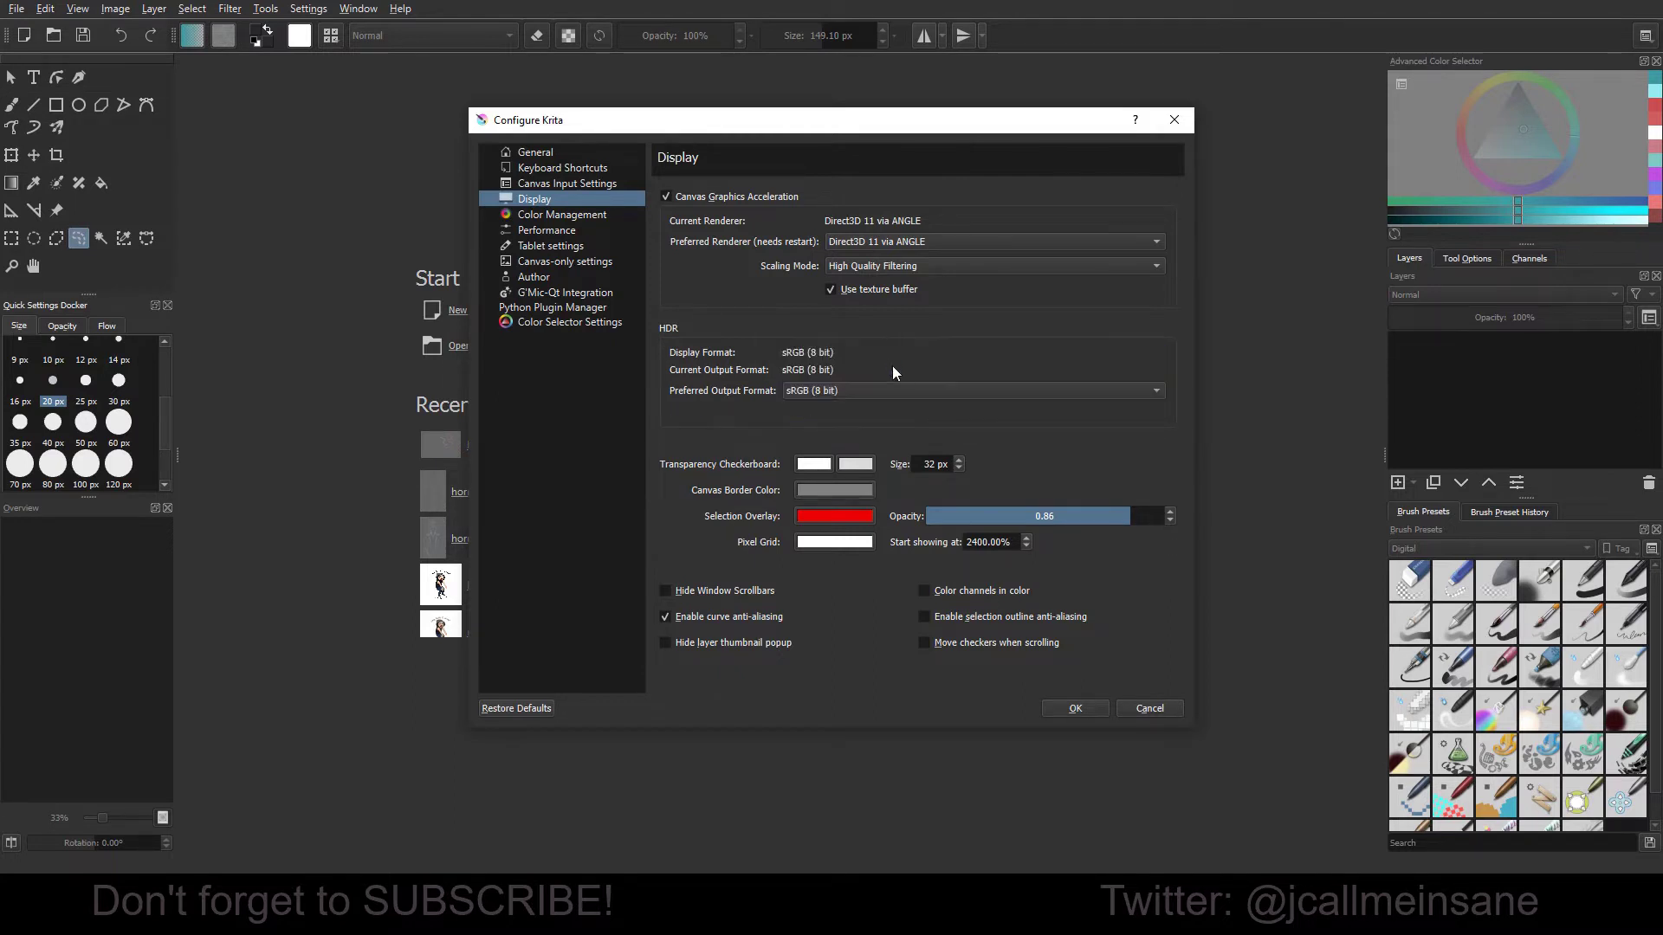
pyautogui.click(898, 386)
pyautogui.click(907, 366)
# - Examine the General file handling settings, including the backup file location choices and the backup file suffix
pyautogui.click(593, 154)
pyautogui.click(843, 203)
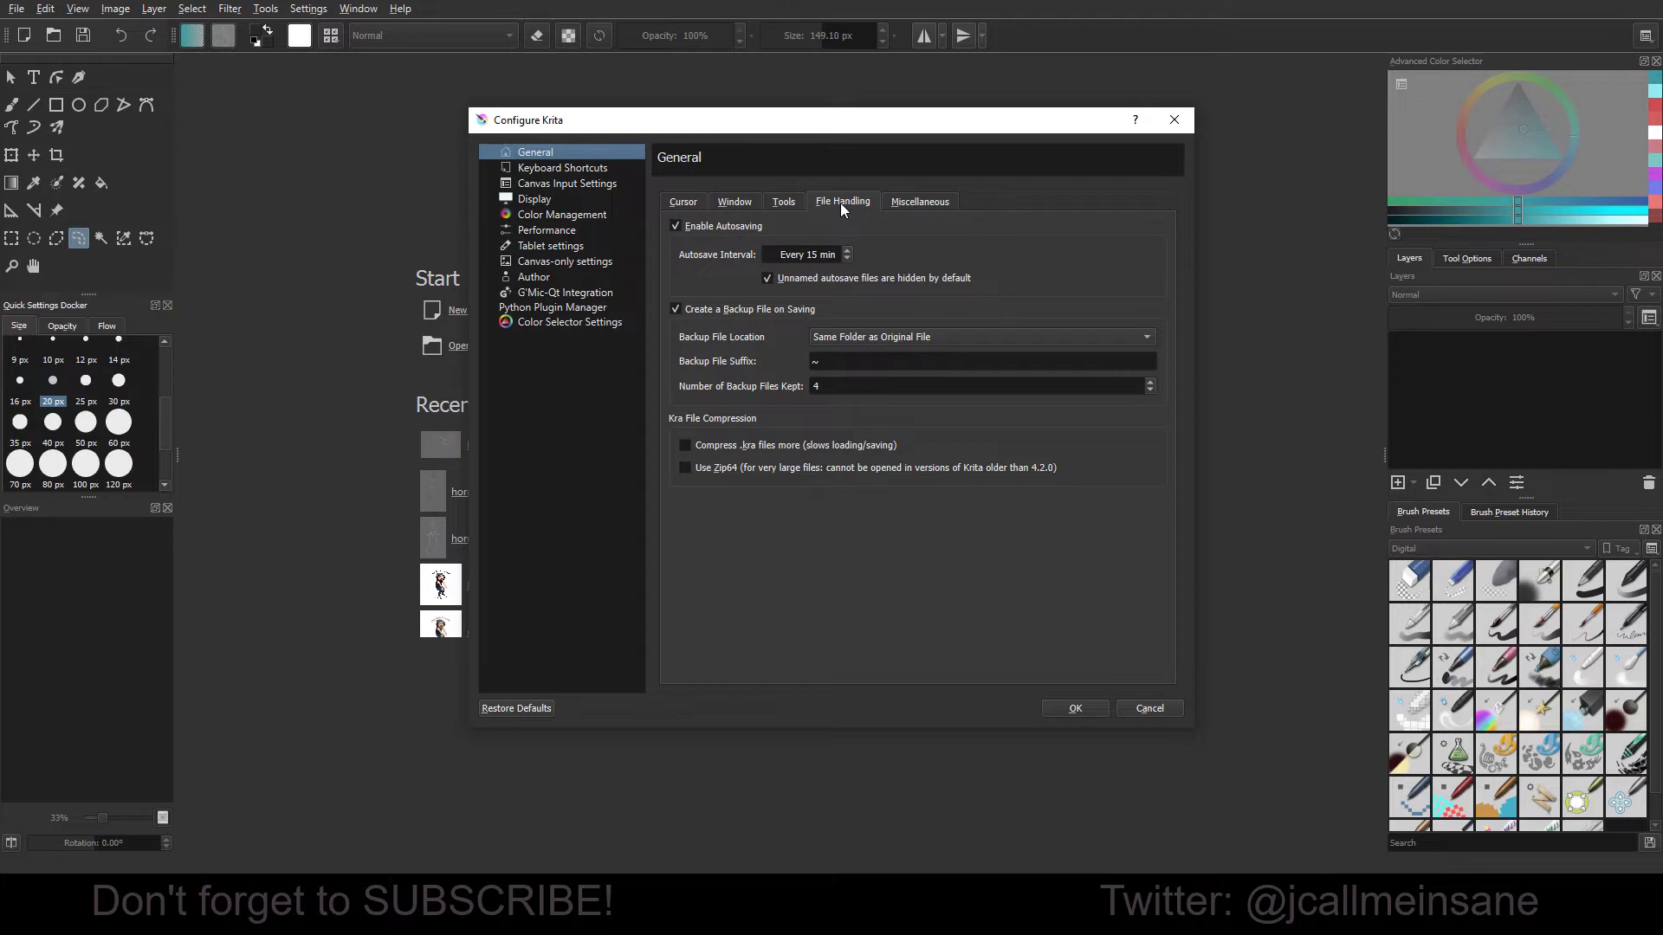
pyautogui.click(849, 337)
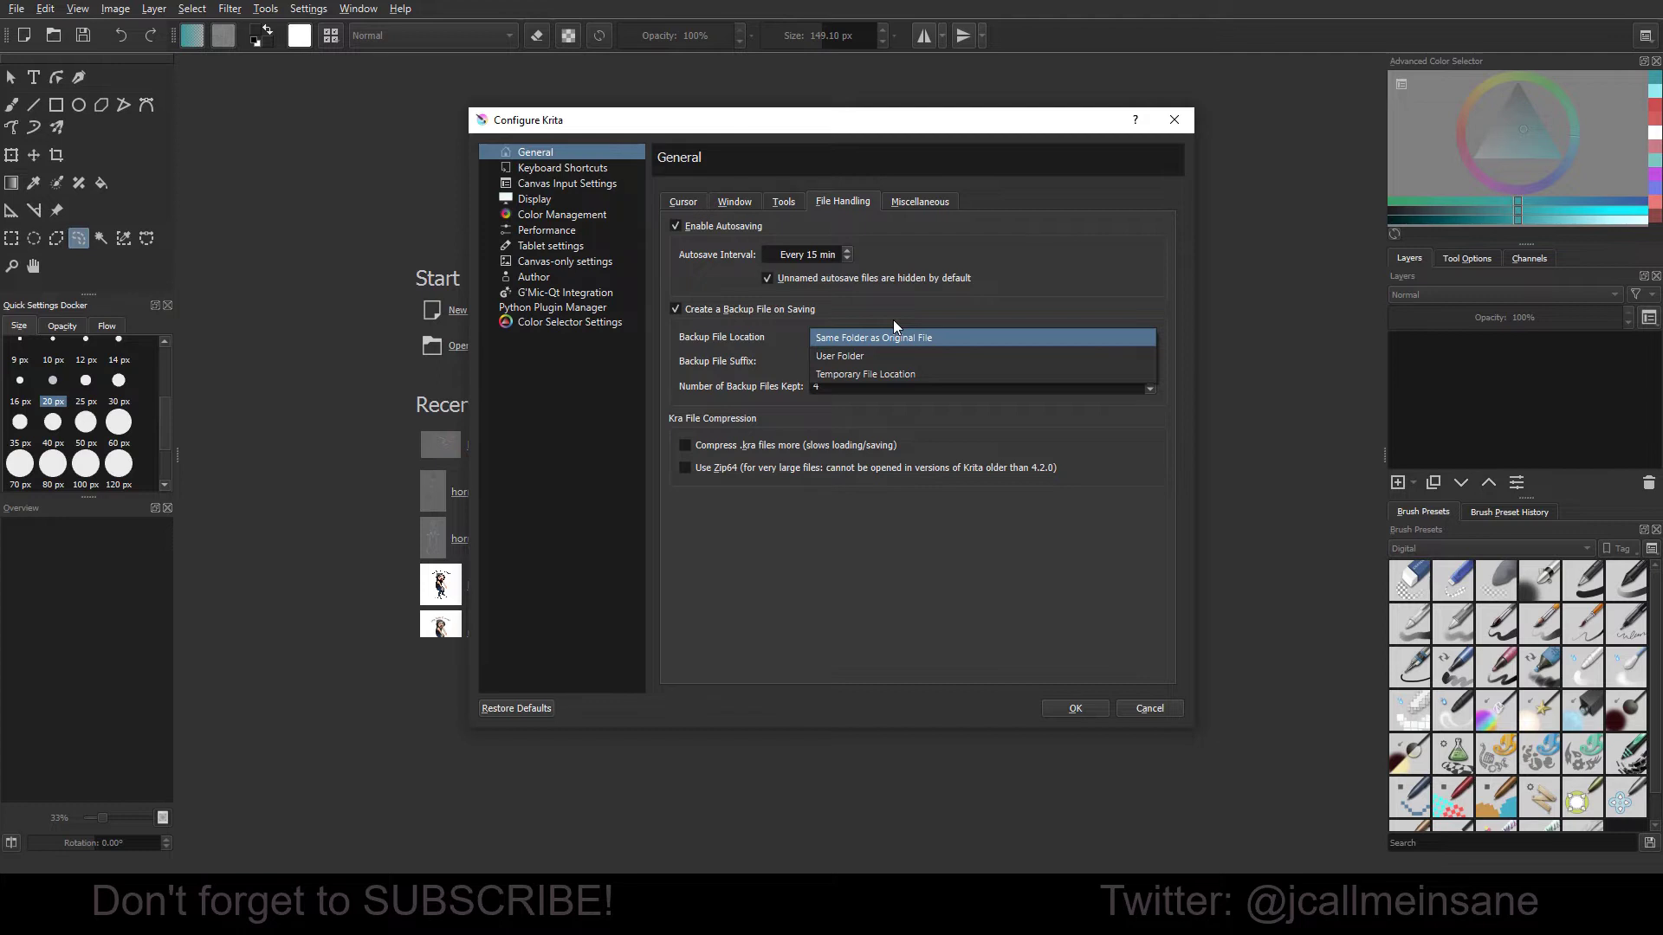
pyautogui.click(893, 319)
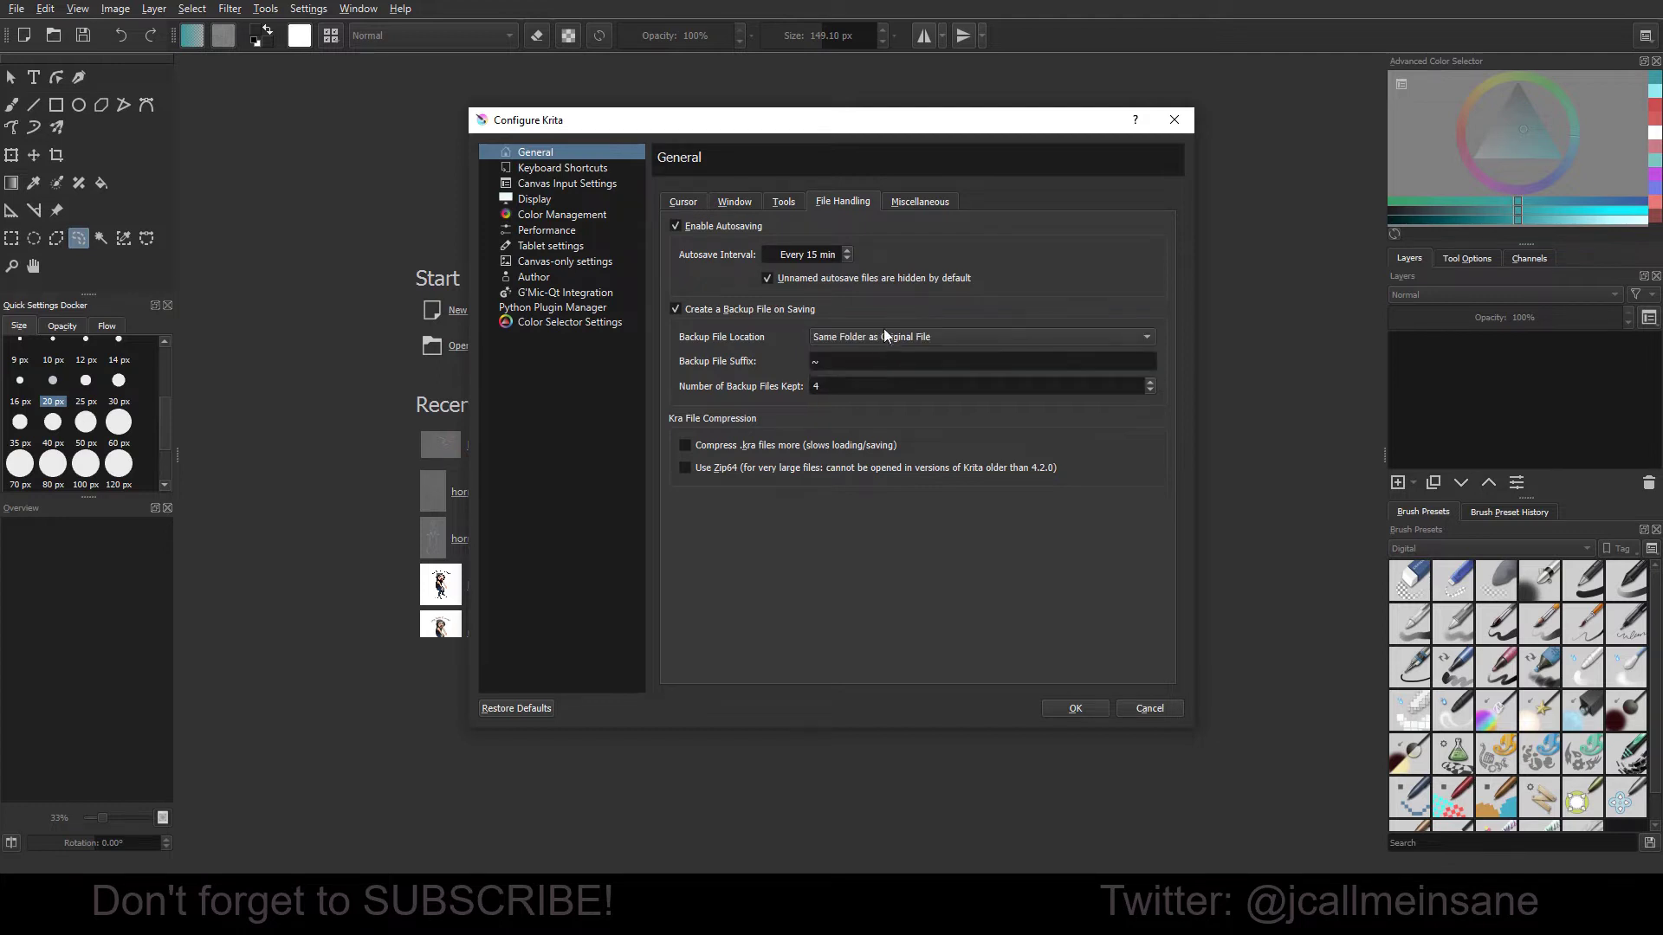
pyautogui.click(883, 329)
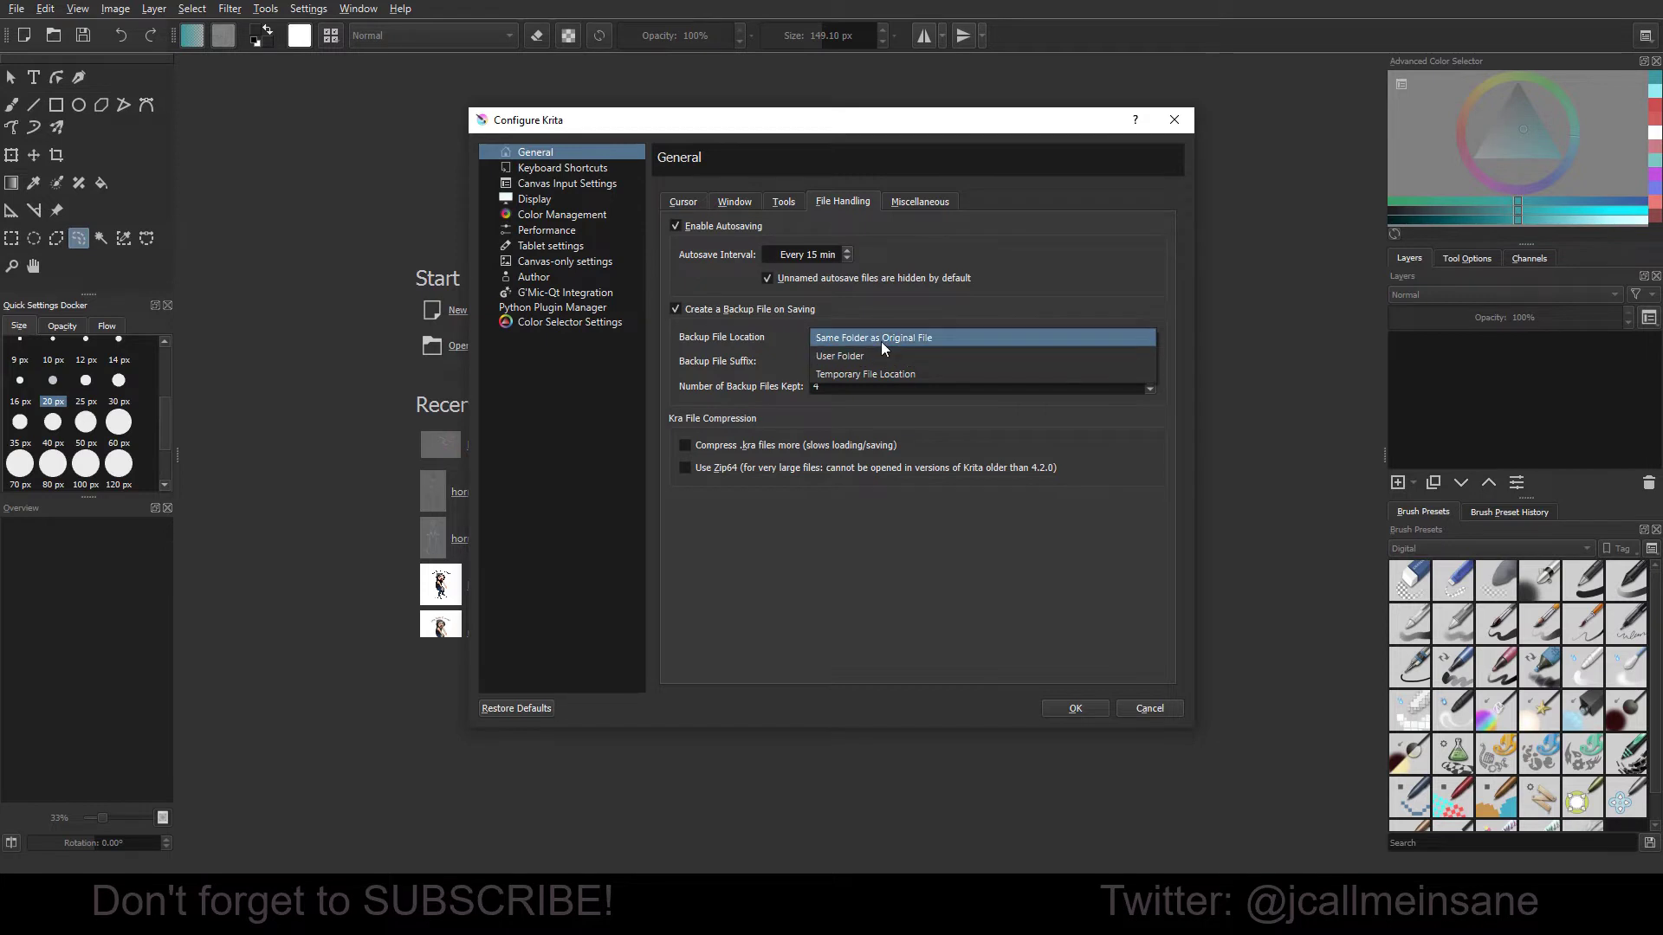
pyautogui.click(881, 340)
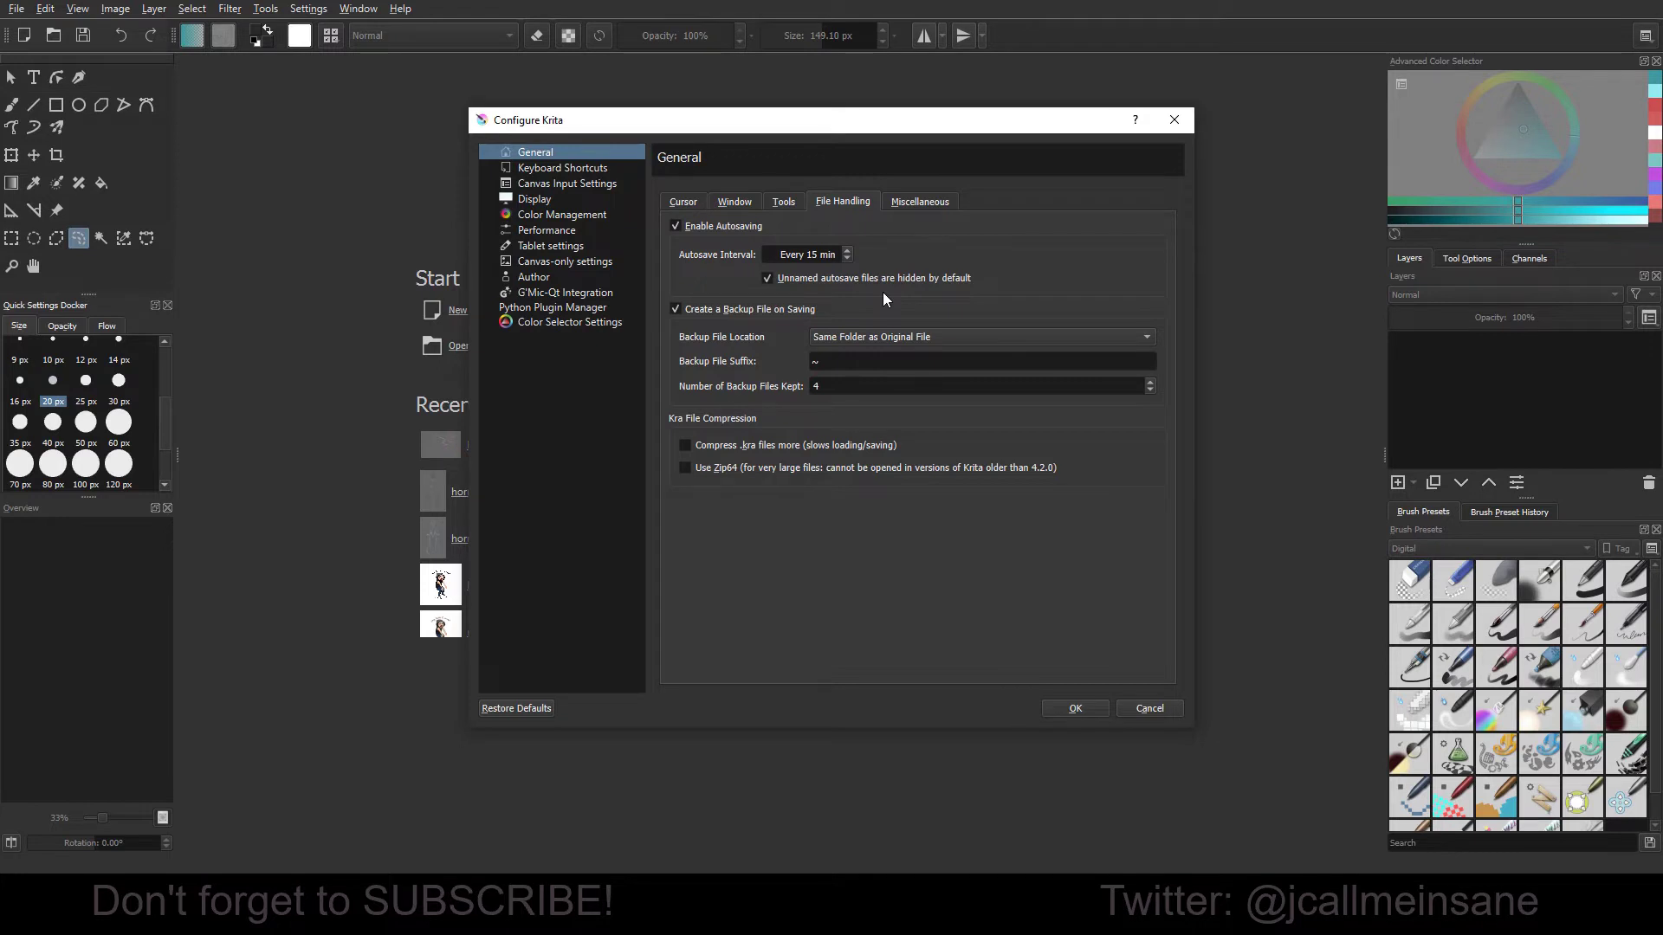
pyautogui.click(895, 363)
pyautogui.click(880, 360)
# - Examine the backup and autosave files in File Explorer's Mermay folder, return to Krita and accept the configuration
pyautogui.click(207, 908)
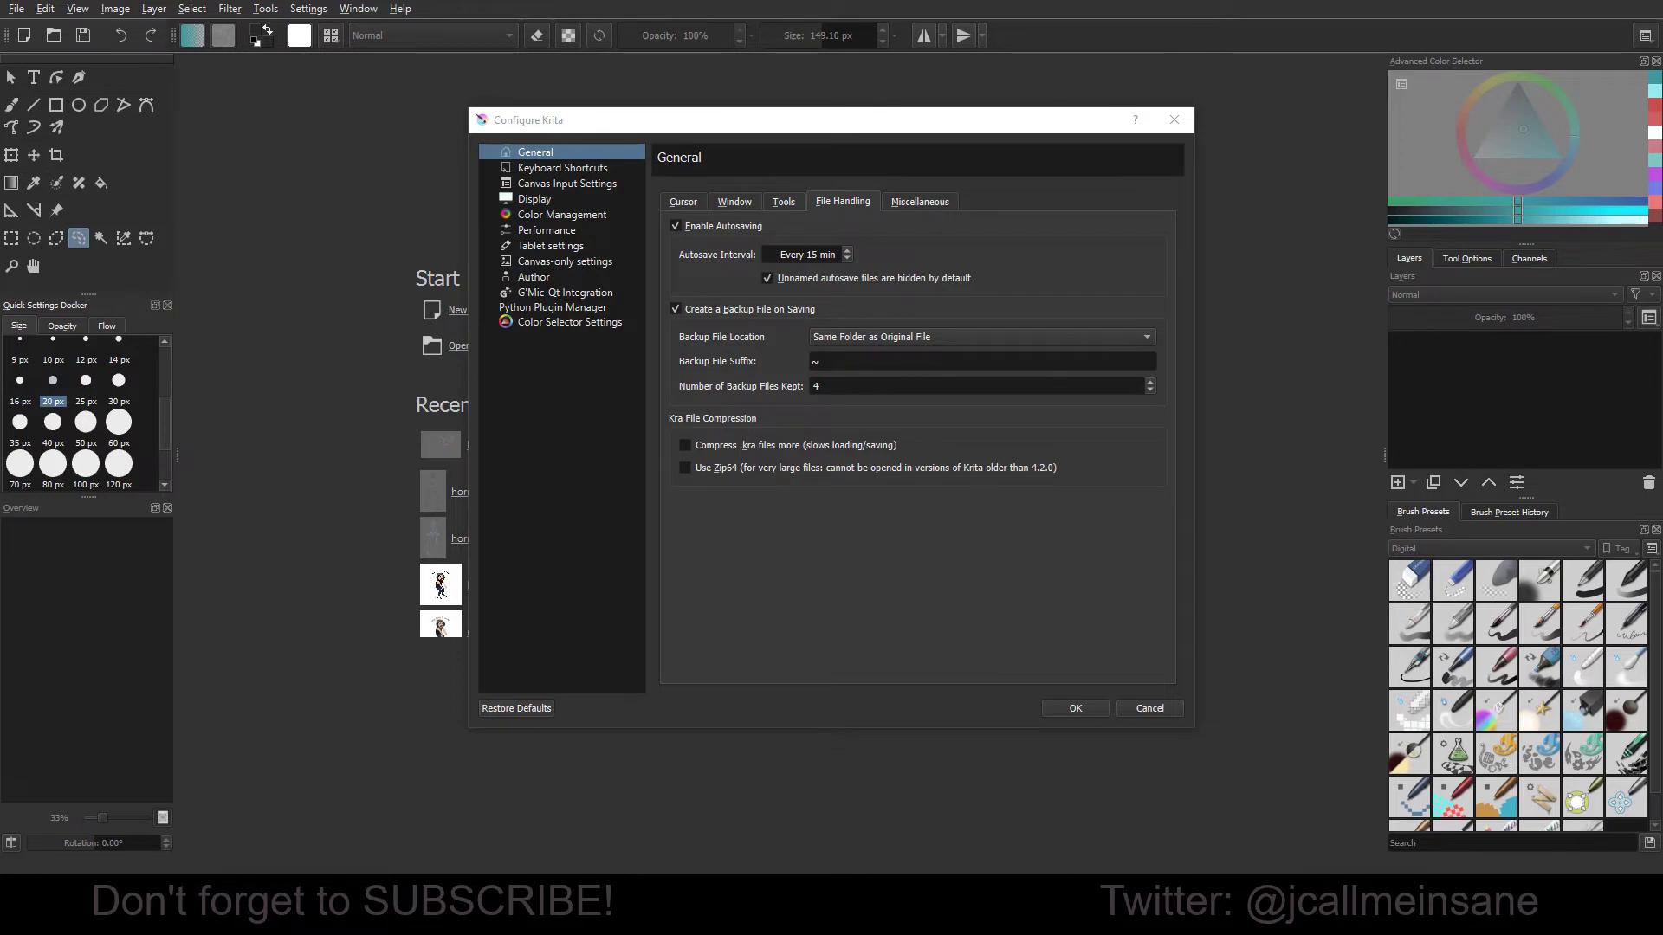
pyautogui.moveTo(1, 237); pyautogui.dragTo(619, 202)
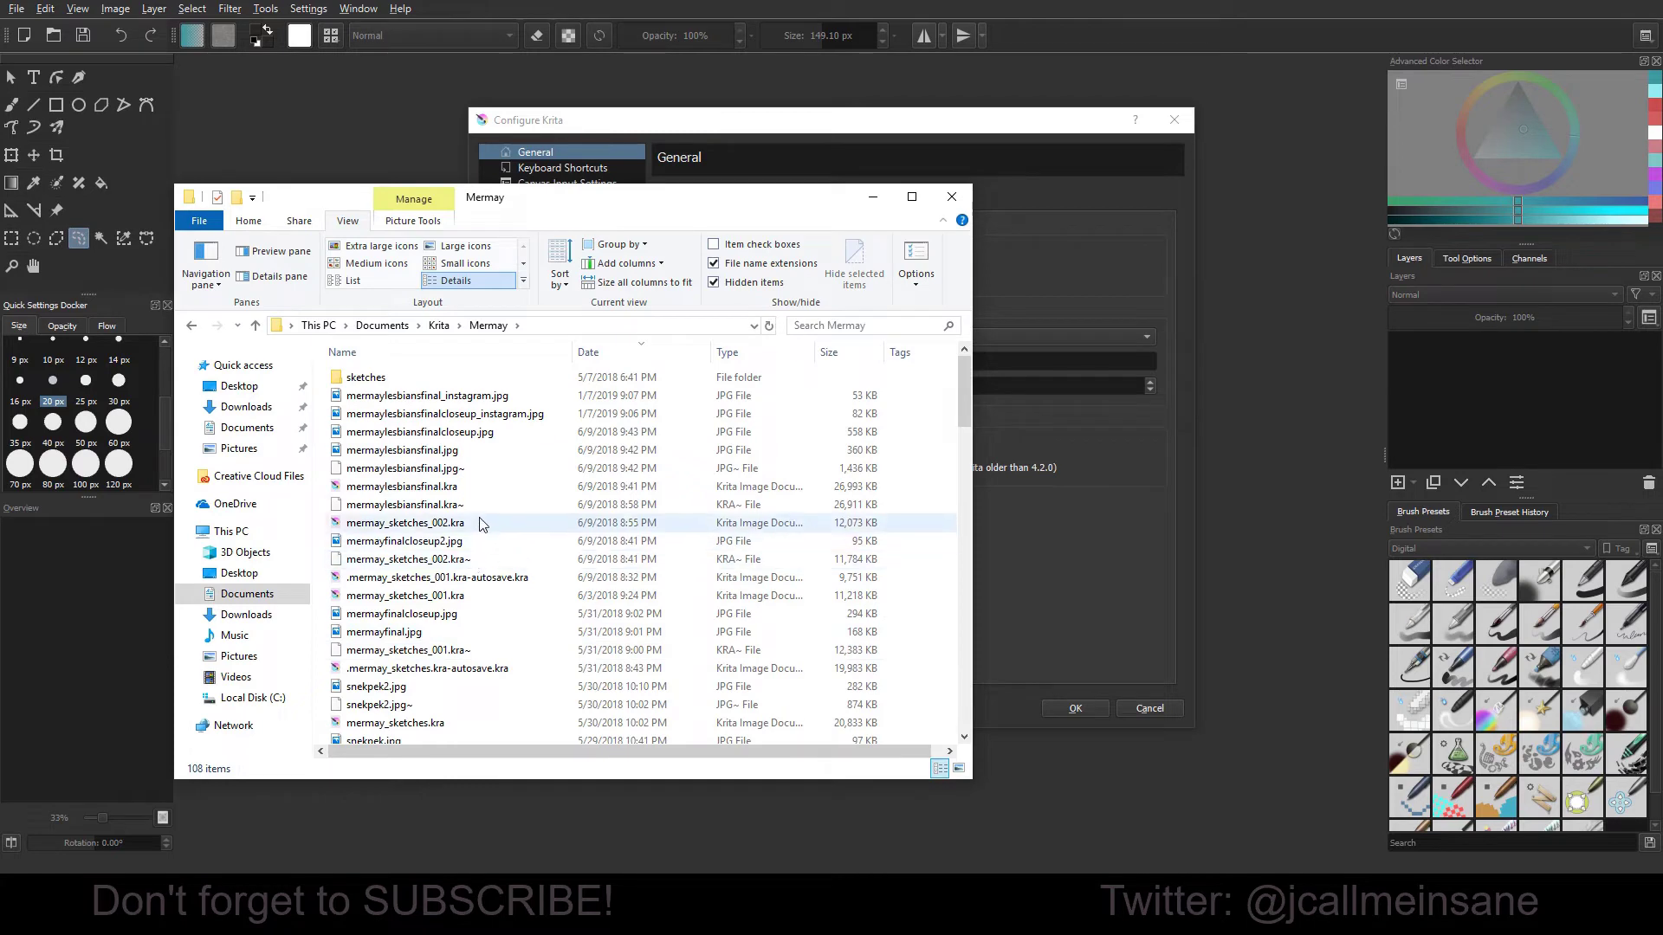
pyautogui.scroll(-3, 506, 564)
pyautogui.scroll(-3, 506, 565)
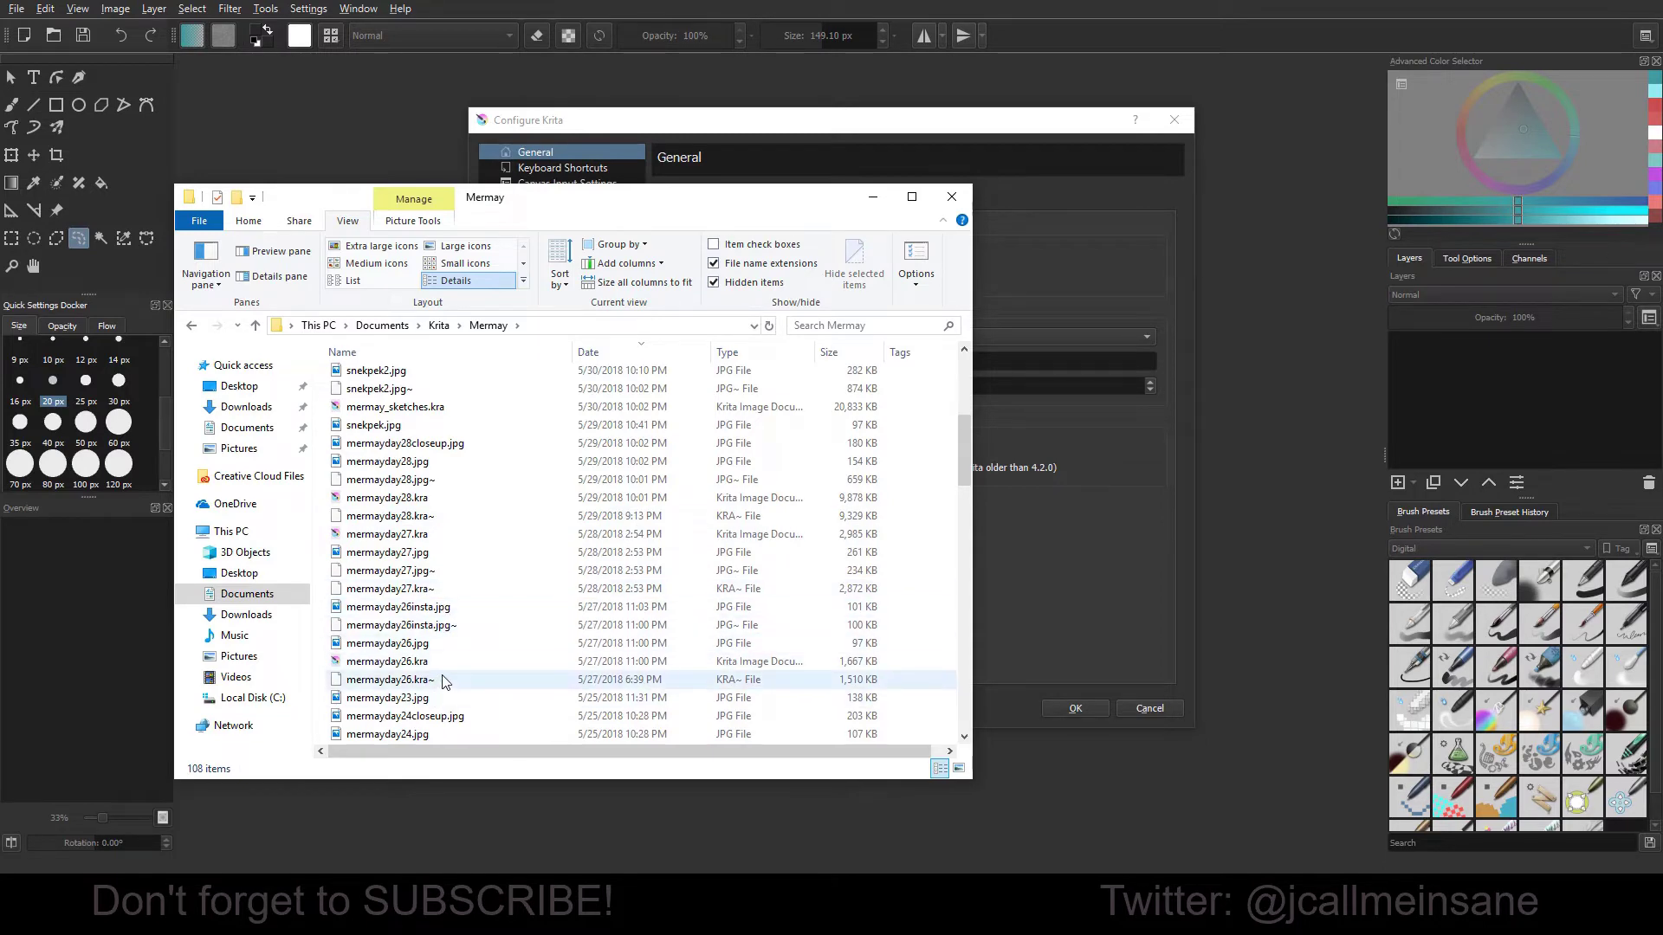
pyautogui.moveTo(698, 200); pyautogui.dragTo(0, 165)
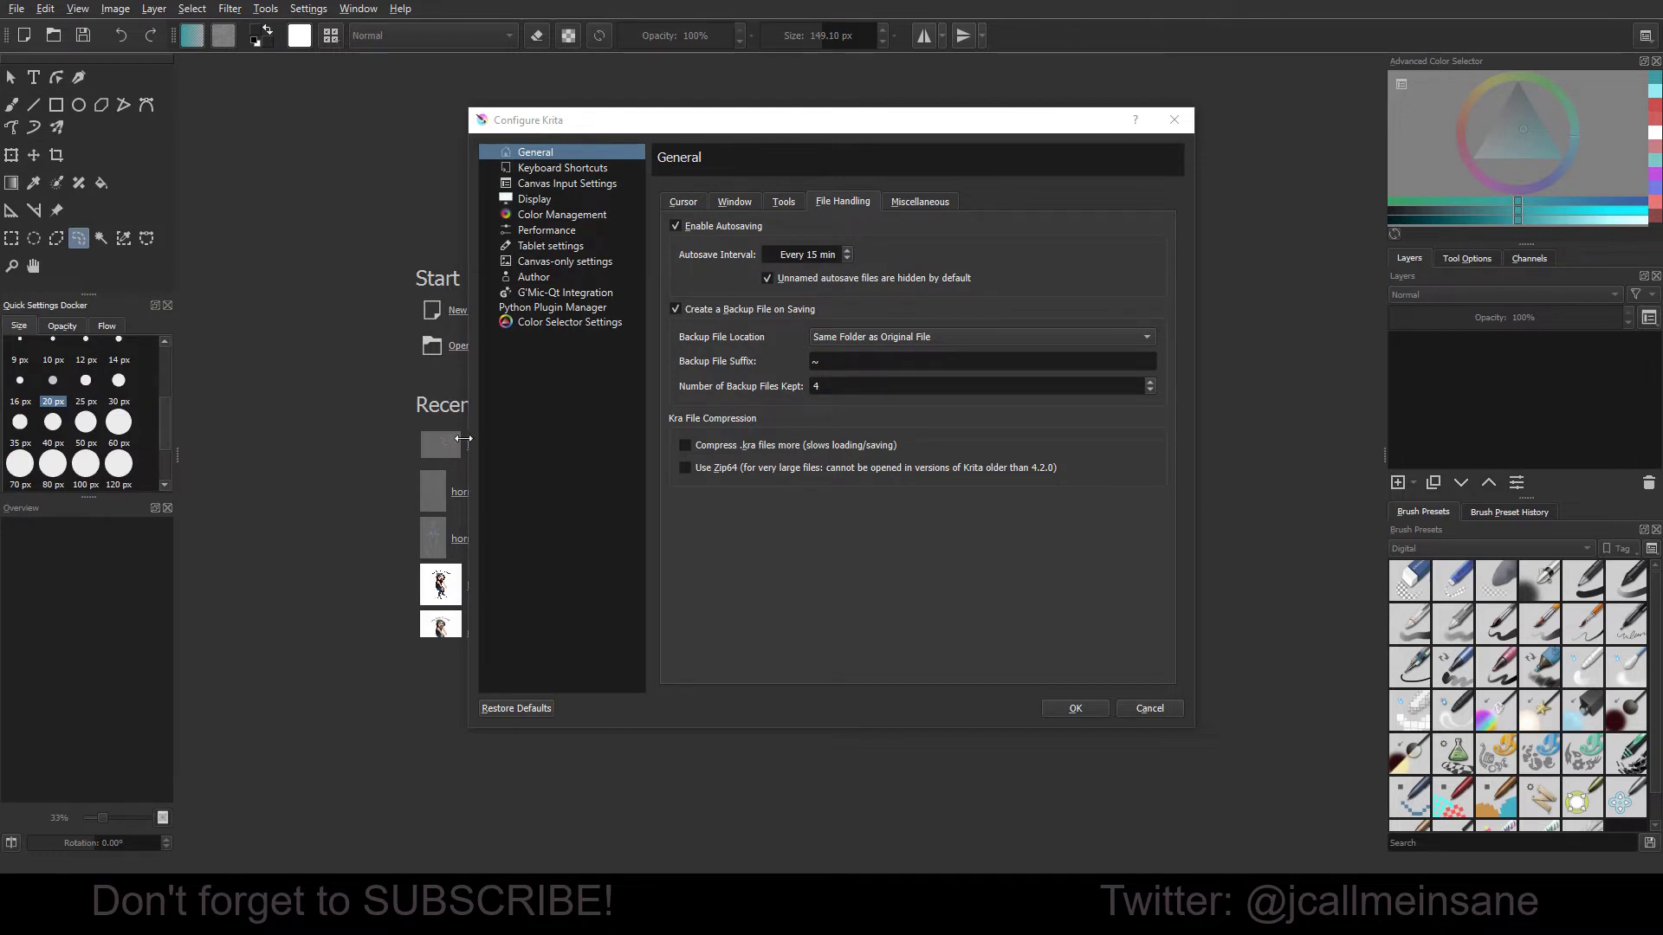
pyautogui.click(832, 361)
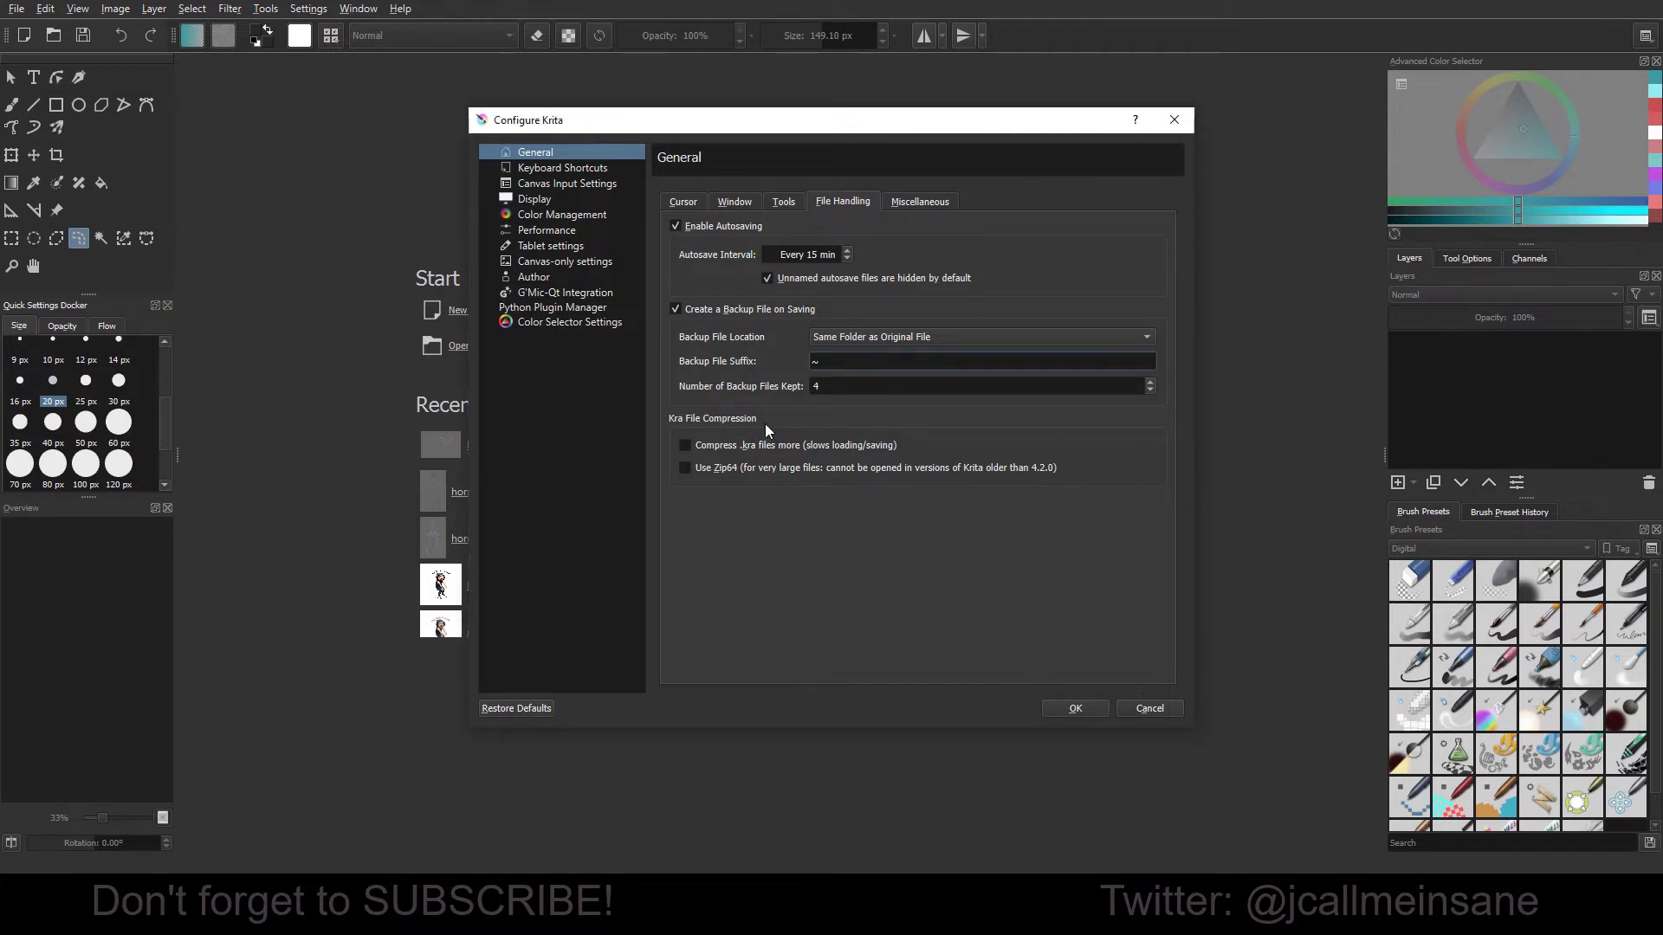
pyautogui.click(1071, 708)
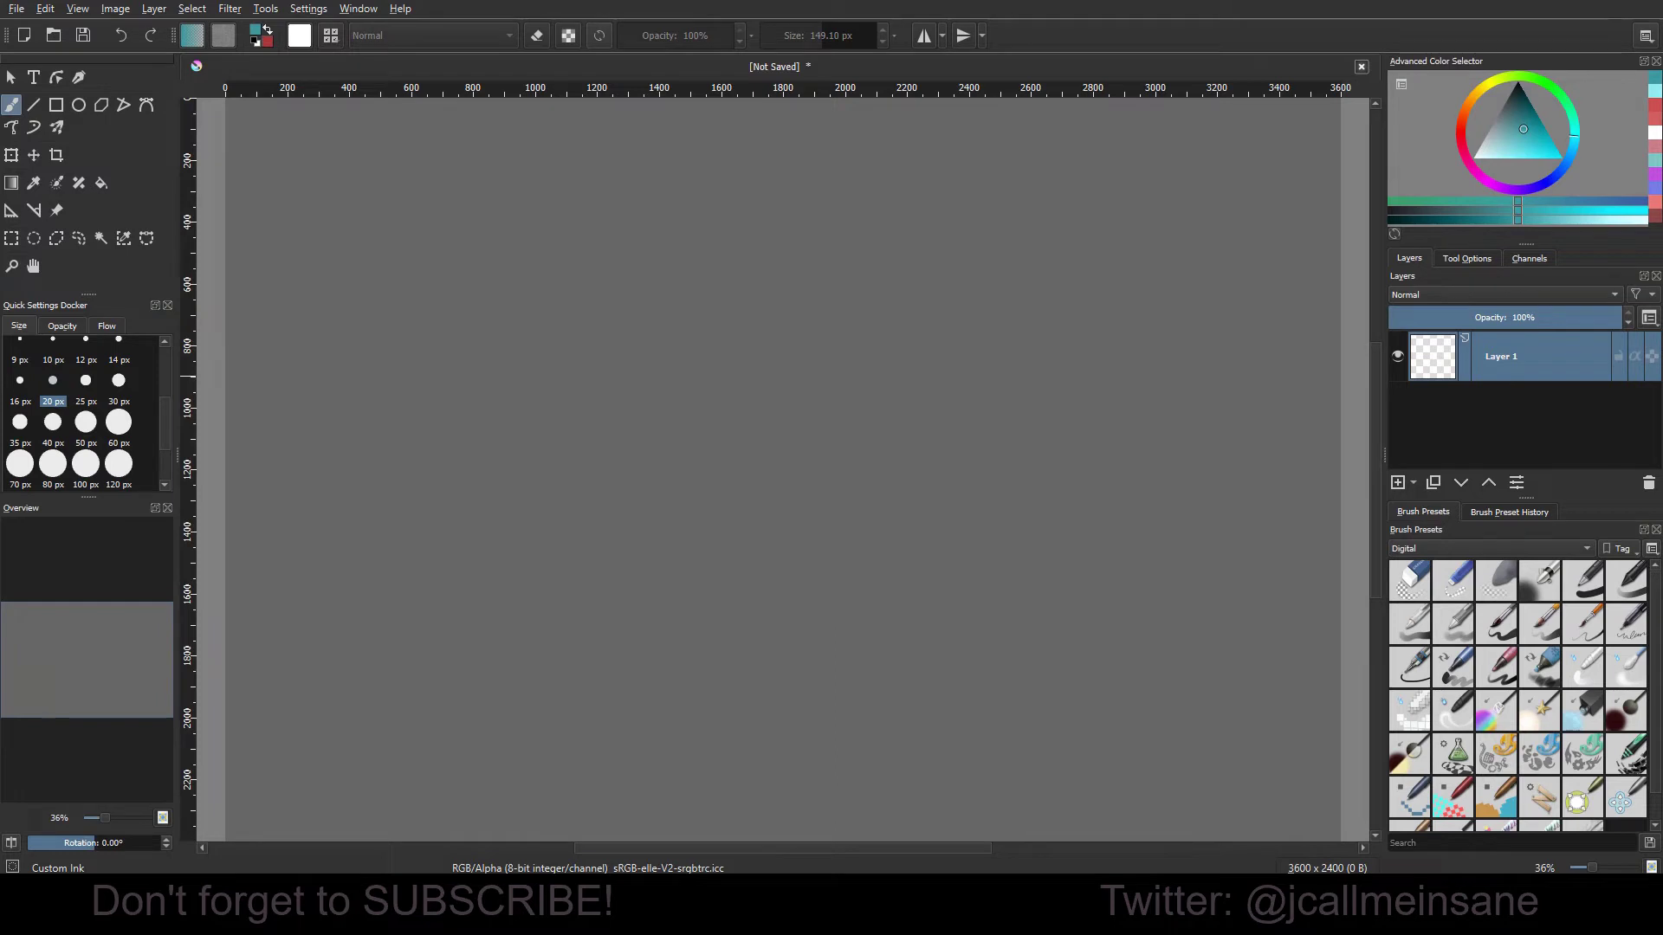
# - Draw a straight teal line about 2100 px long with the Line tool, sloping down to the right across the canvas's upper half
pyautogui.press('v')
pyautogui.moveTo(419, 219); pyautogui.dragTo(1048, 420)
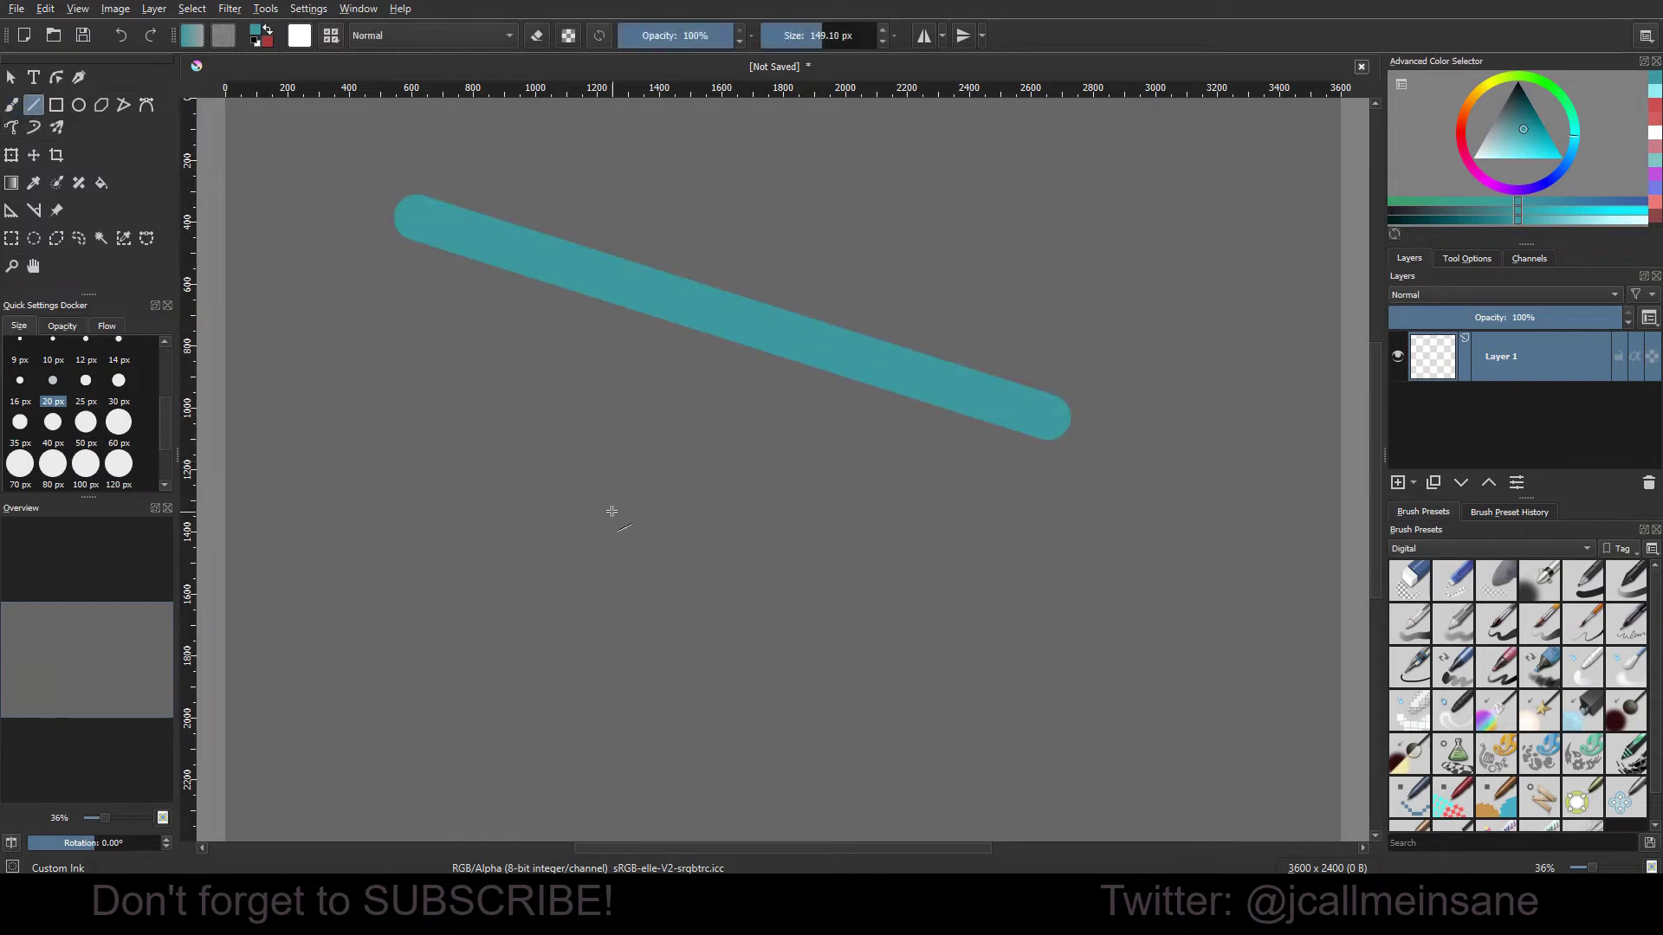